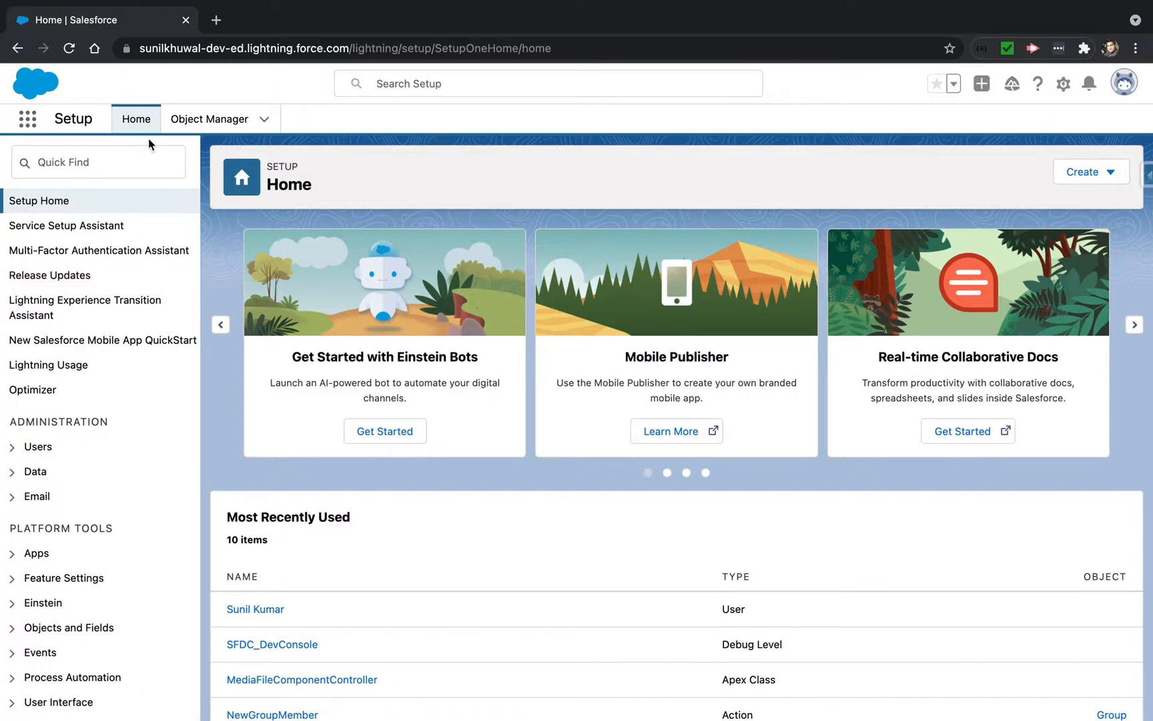
Find and open the Web-to-Lead setup page through the Setup quick search for Web
click(71, 162)
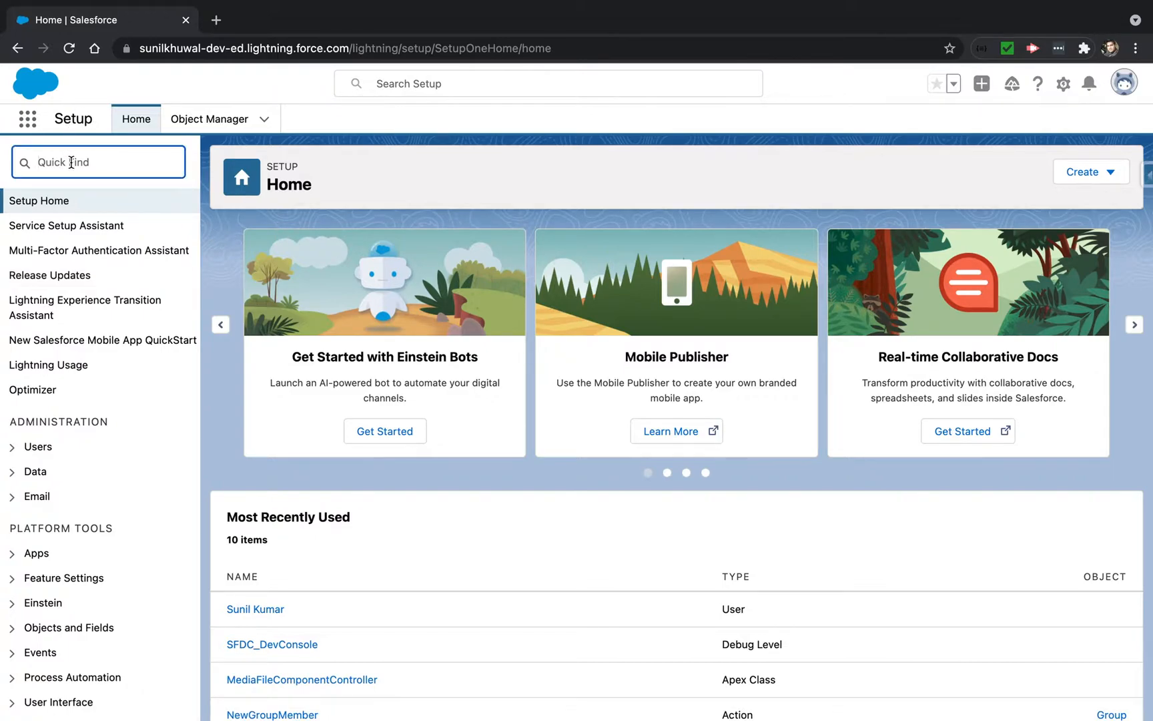
text(Web t)
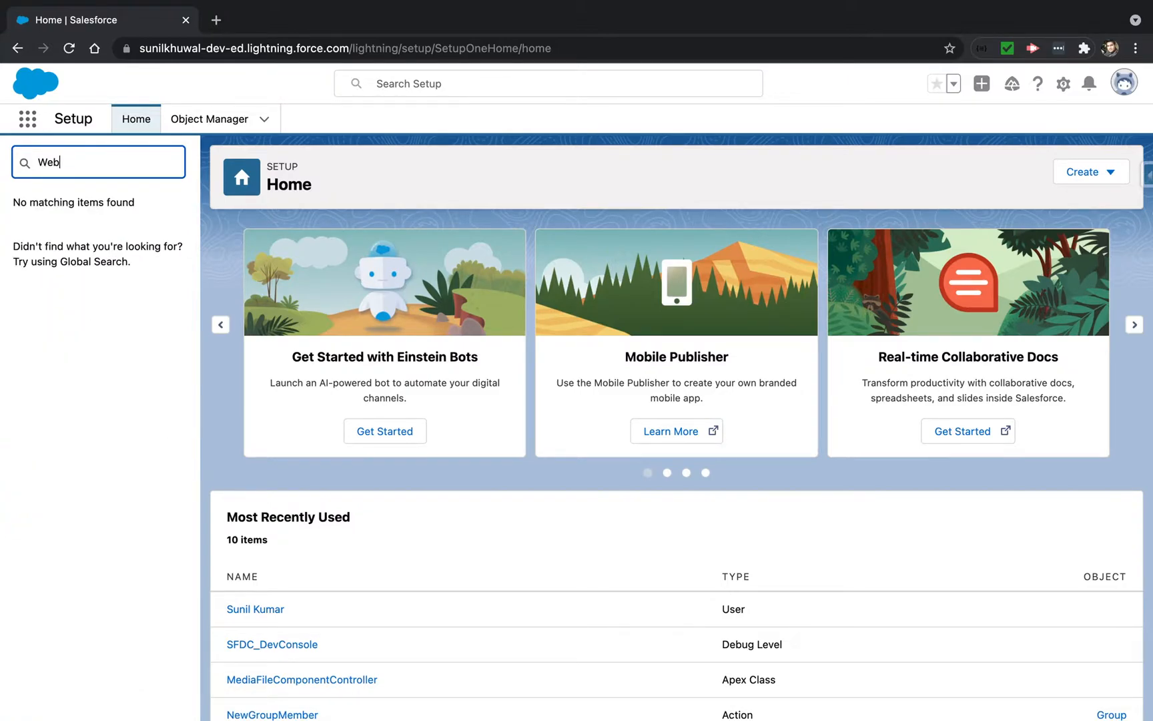
click(92, 256)
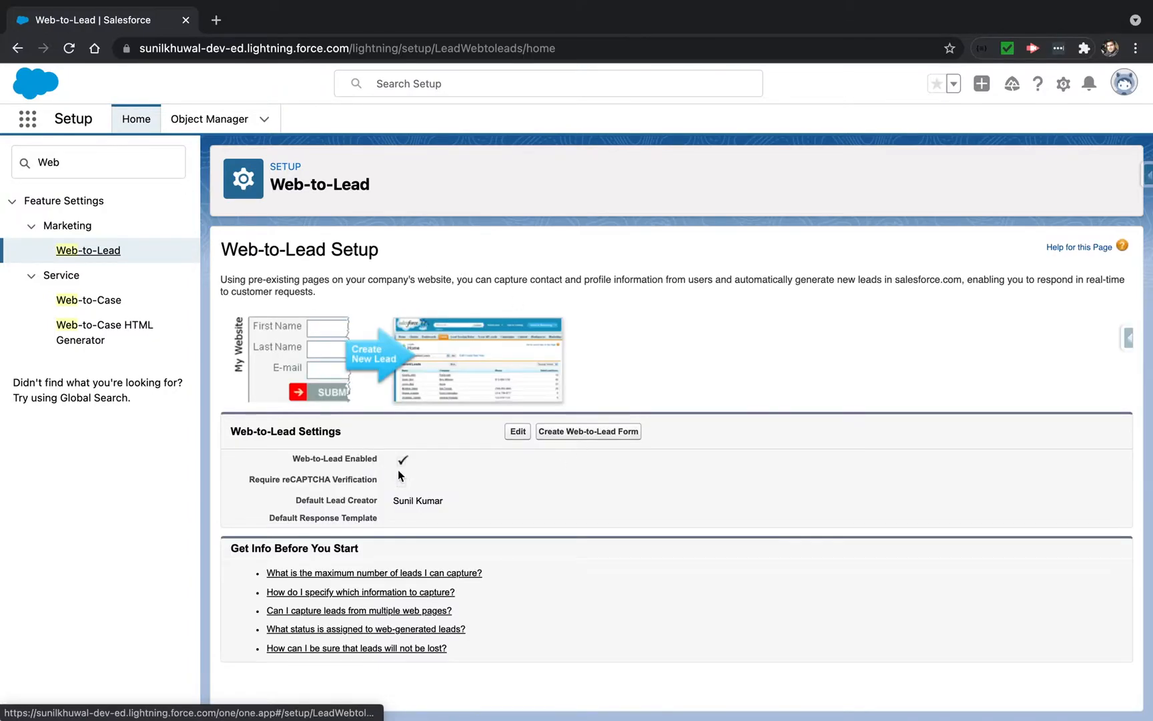
Start creating a Web-to-Lead form and add the Employees field to the selected fields
click(574, 432)
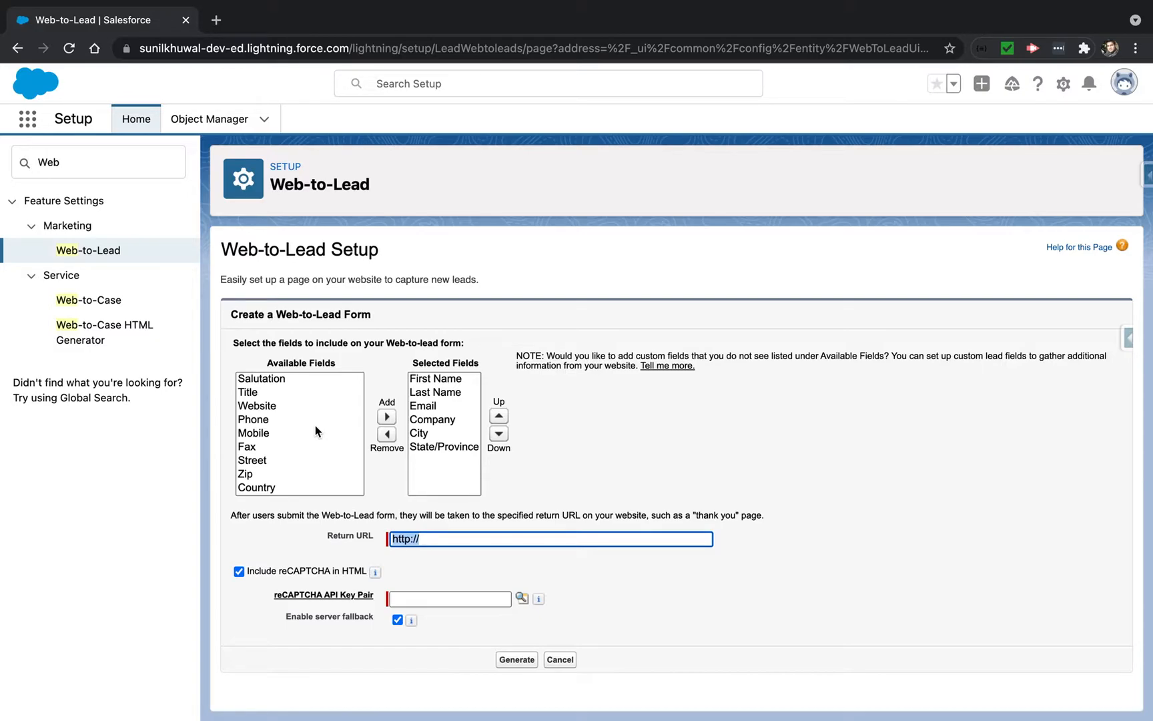
scroll(300, 447, down, 5)
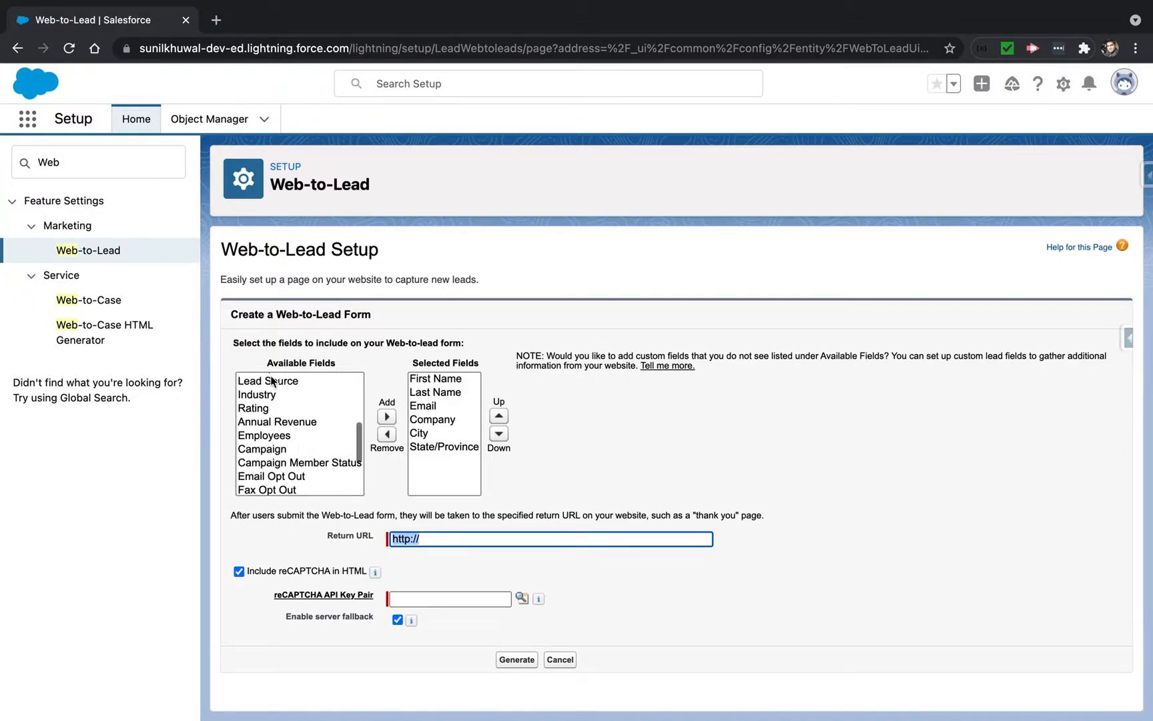
click(261, 436)
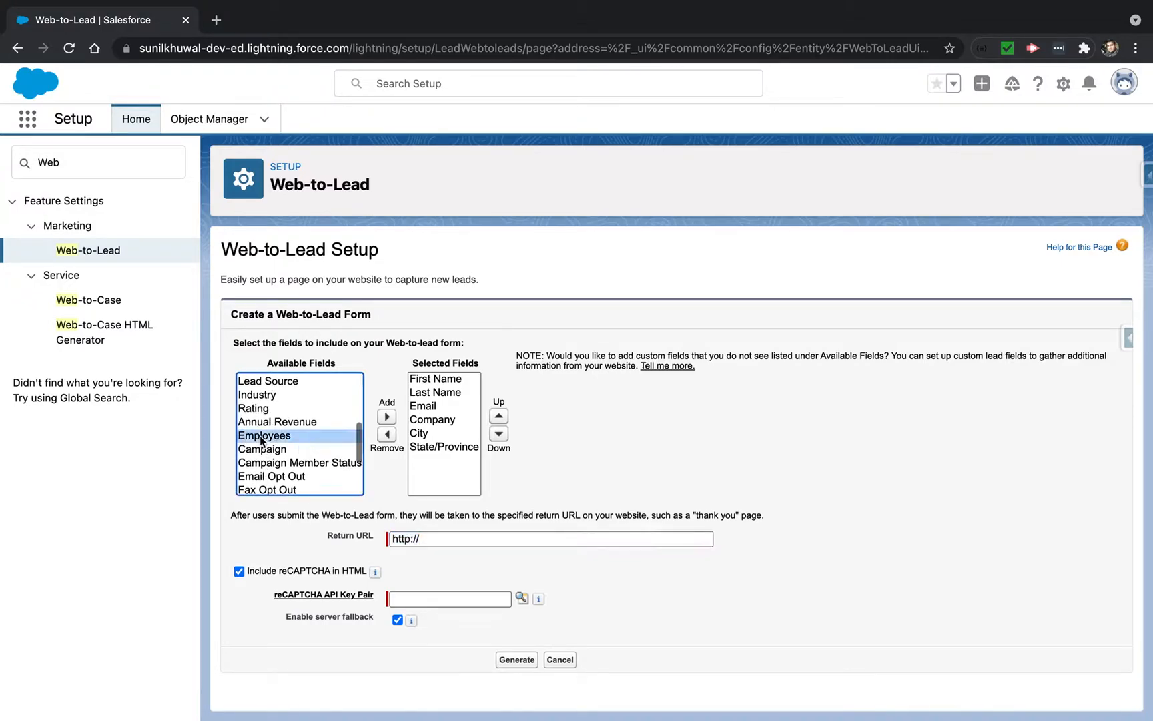
click(387, 417)
click(445, 539)
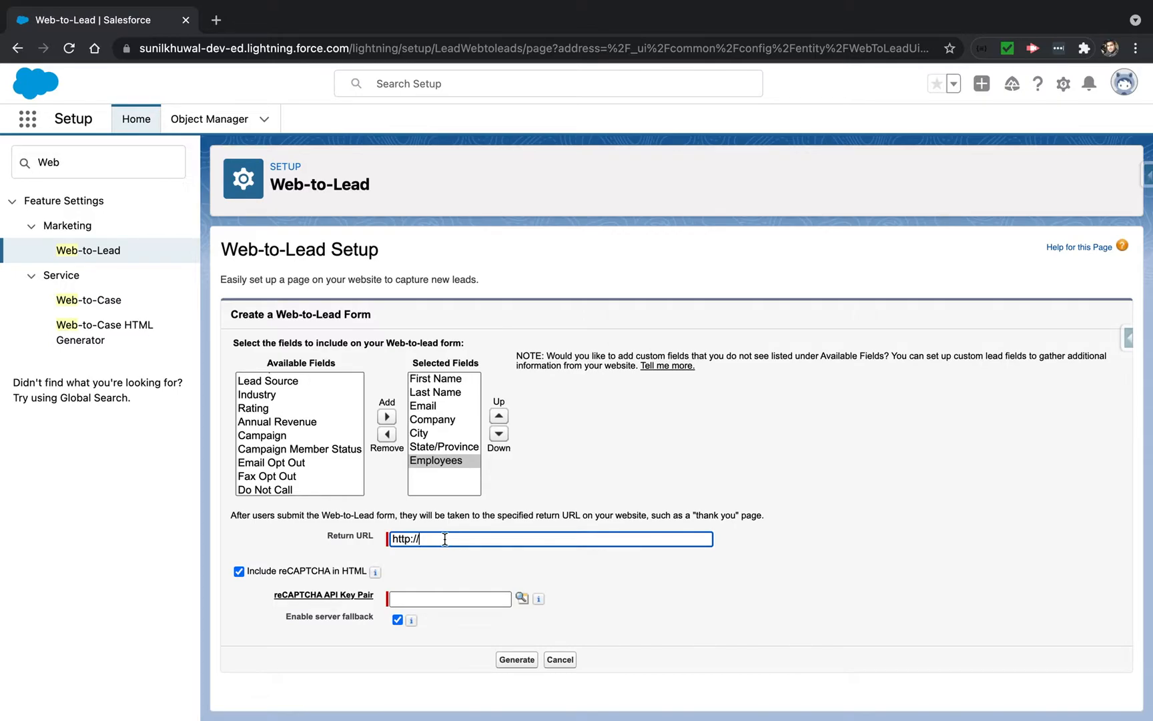
text(gg)
text(ogle.com)
click(412, 597)
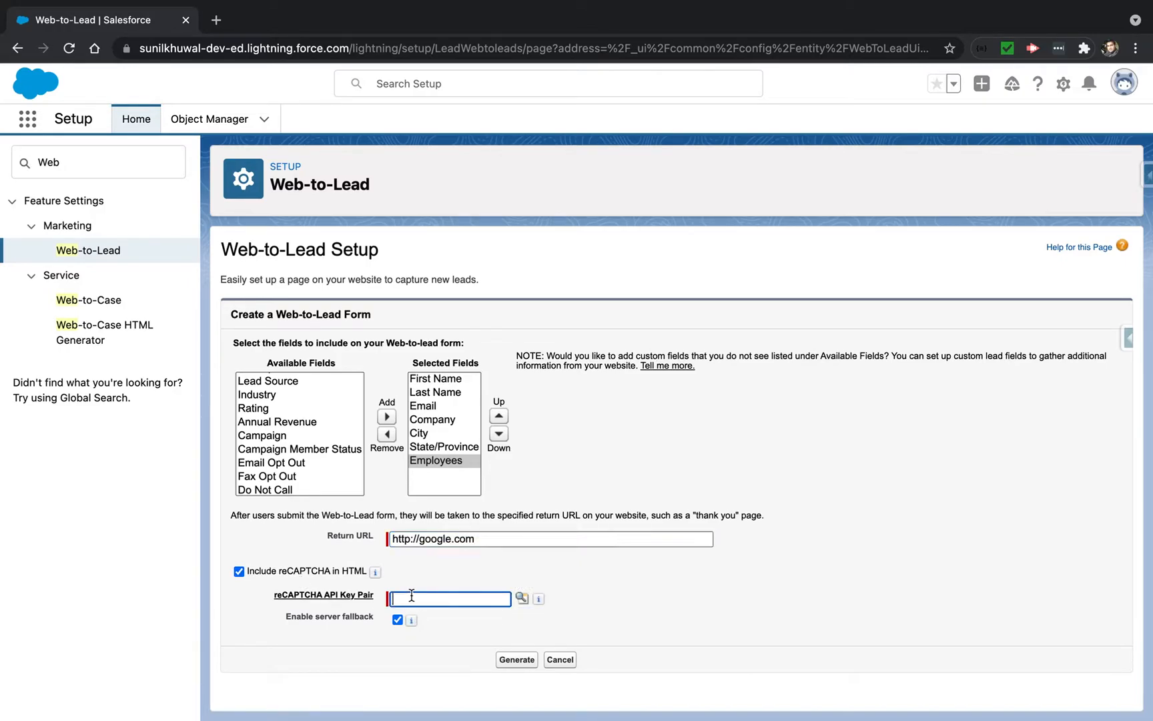
click(239, 571)
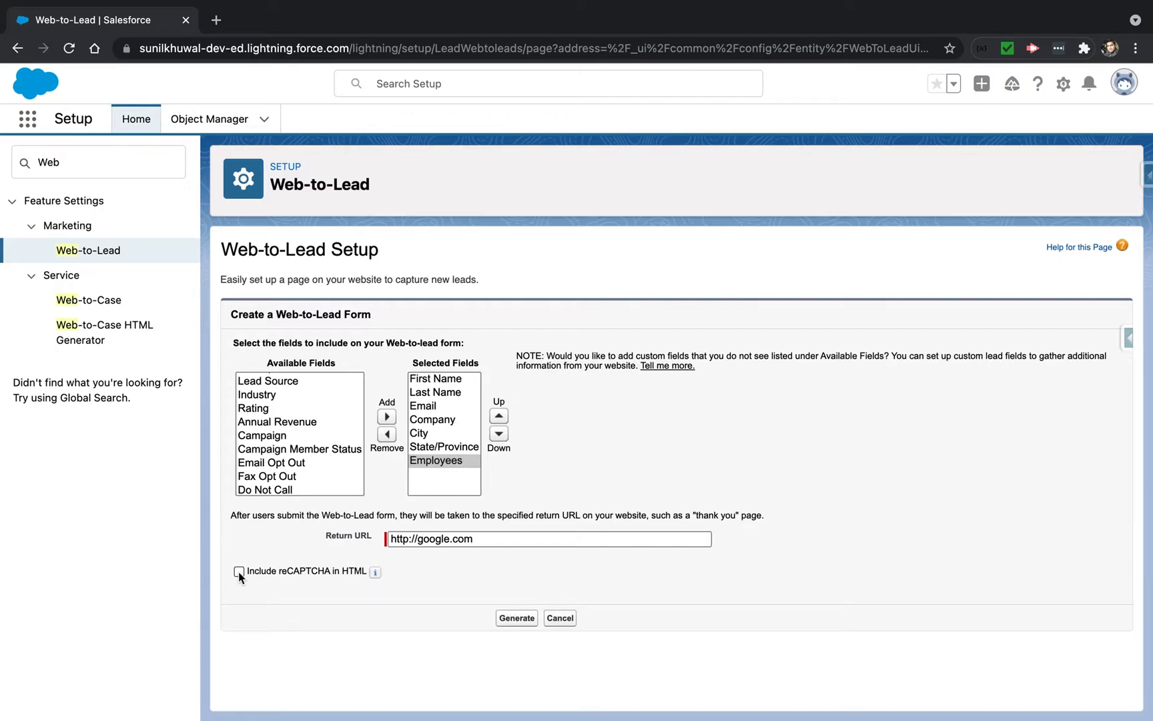
Generate the form HTML and select all of the generated code to copy it
click(517, 618)
click(487, 485)
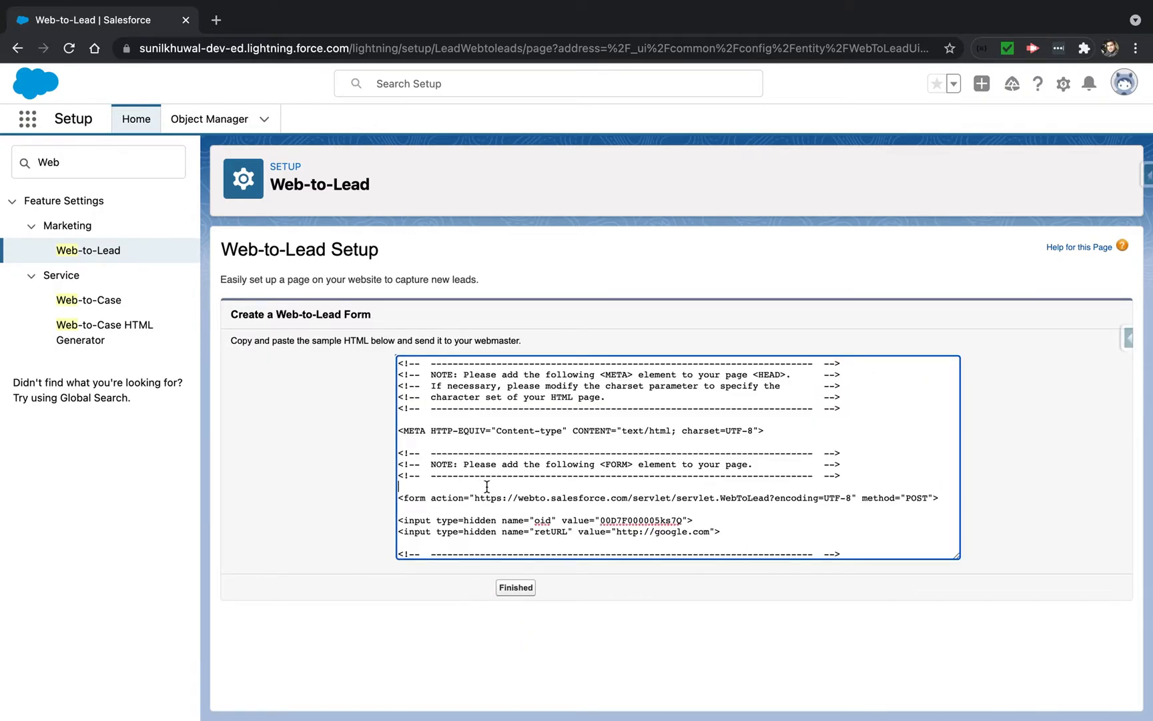
key(ctrl+a)
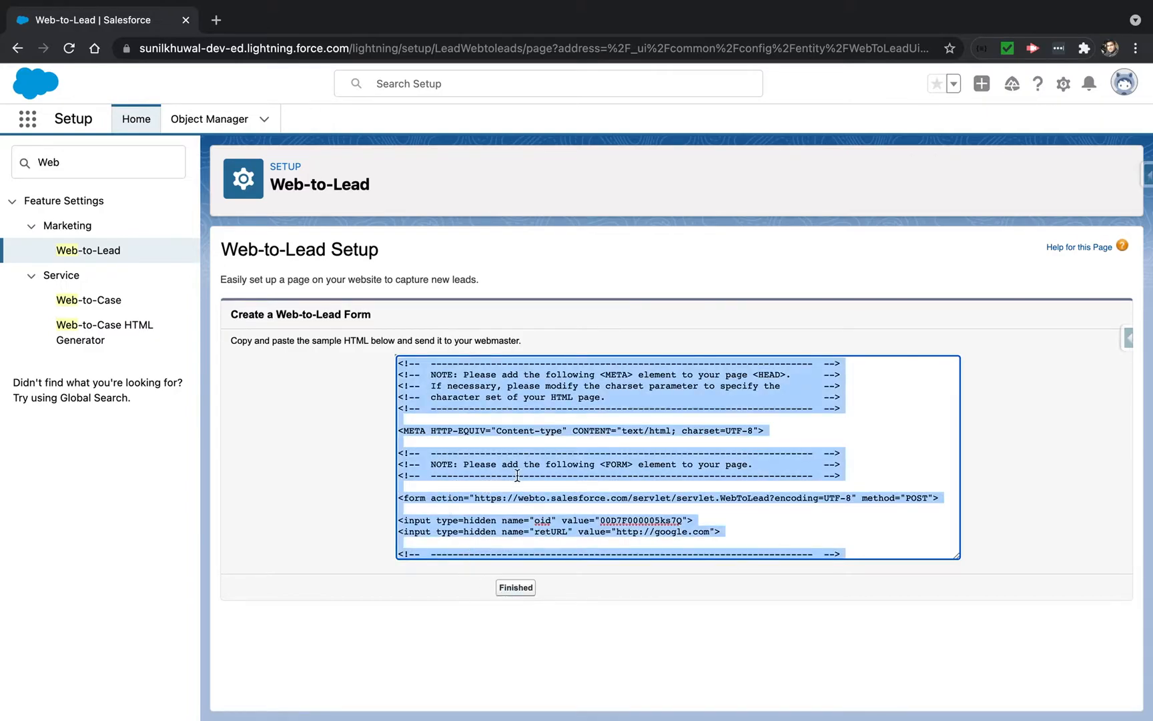
scroll(517, 475, down, 5)
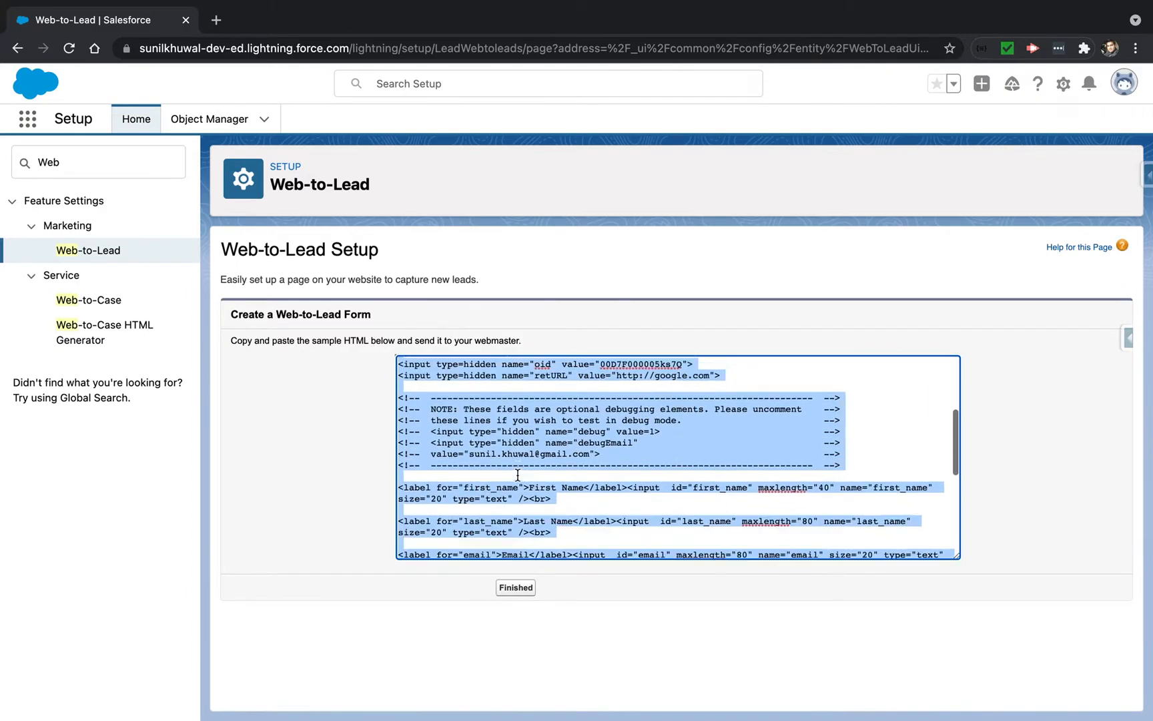
Review the generated HTML, including the hidden oid and return URL inputs and the field labels
scroll(517, 475, up, 1)
click(517, 475)
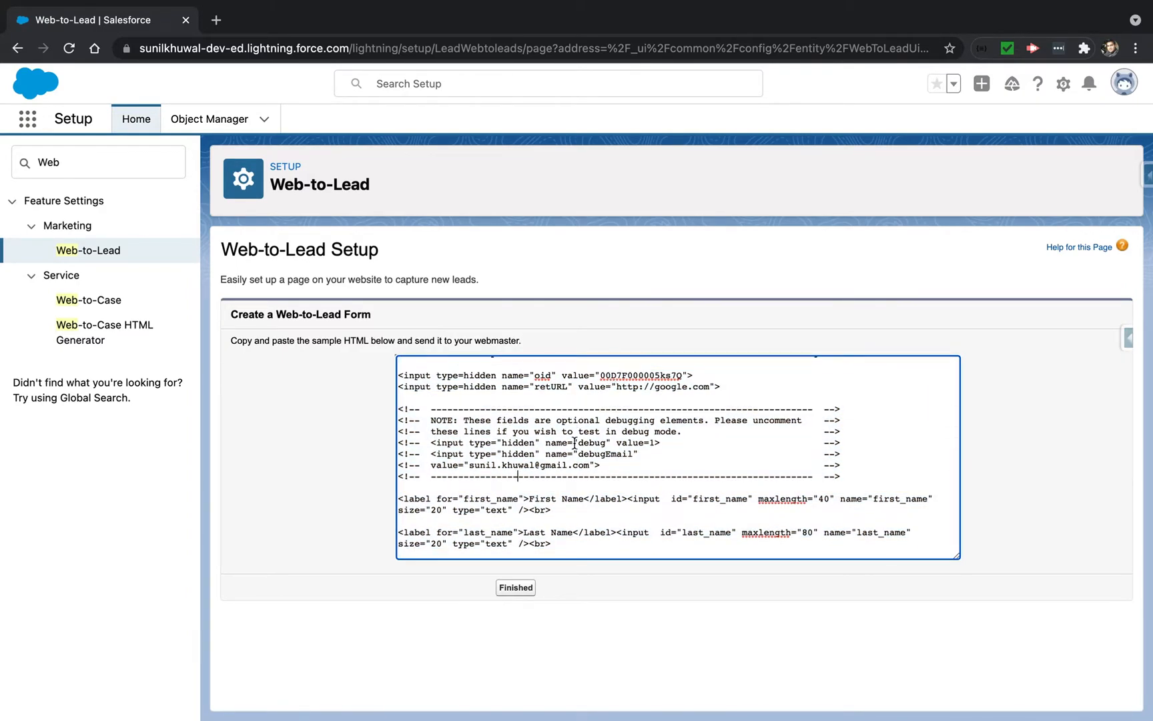
scroll(574, 443, down, 1)
scroll(583, 385, up, 1)
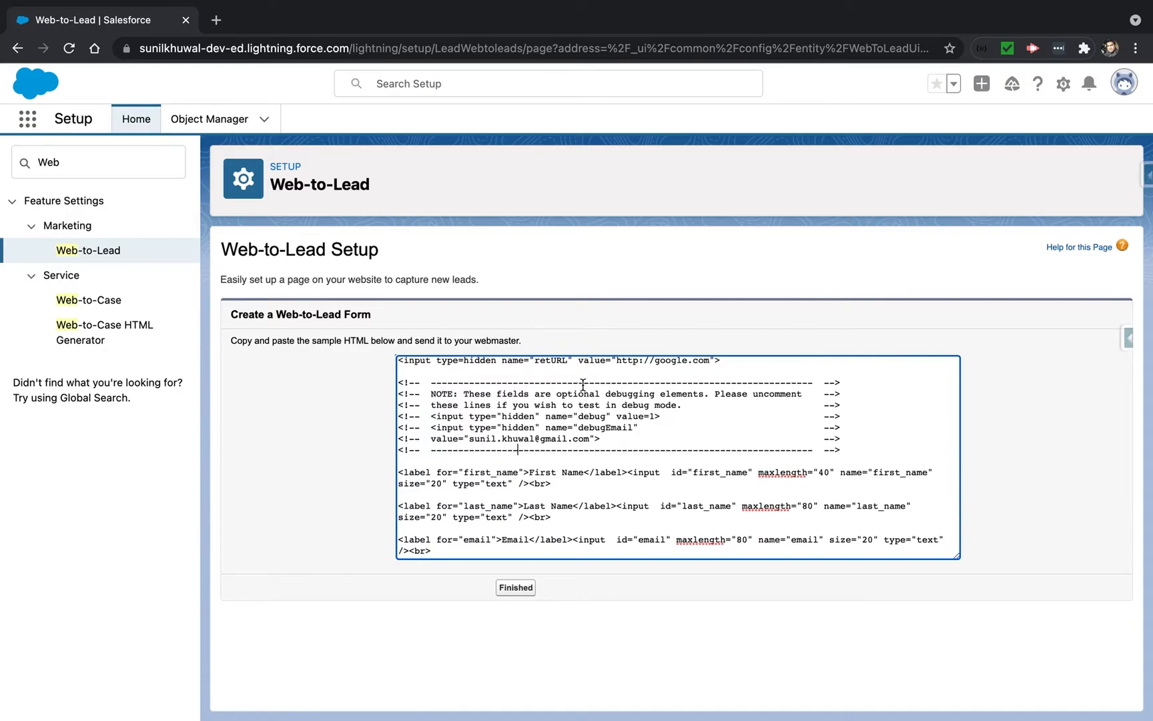
double_click(609, 379)
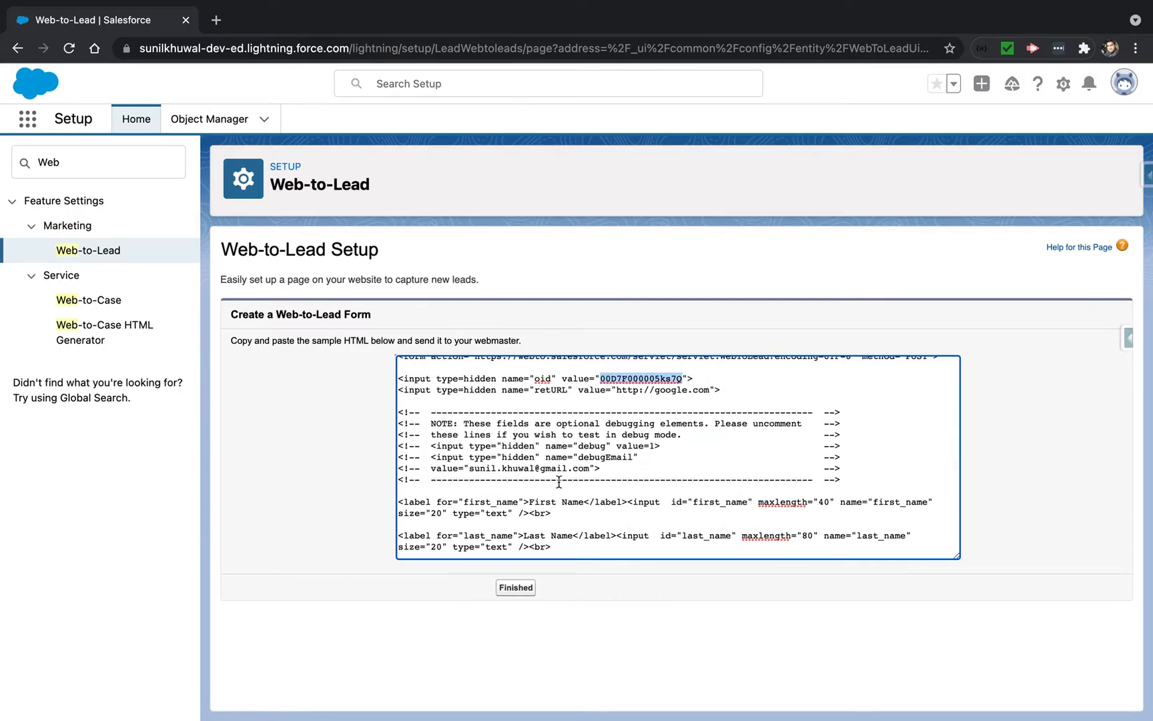
scroll(493, 504, down, 1)
scroll(493, 504, down, 1)
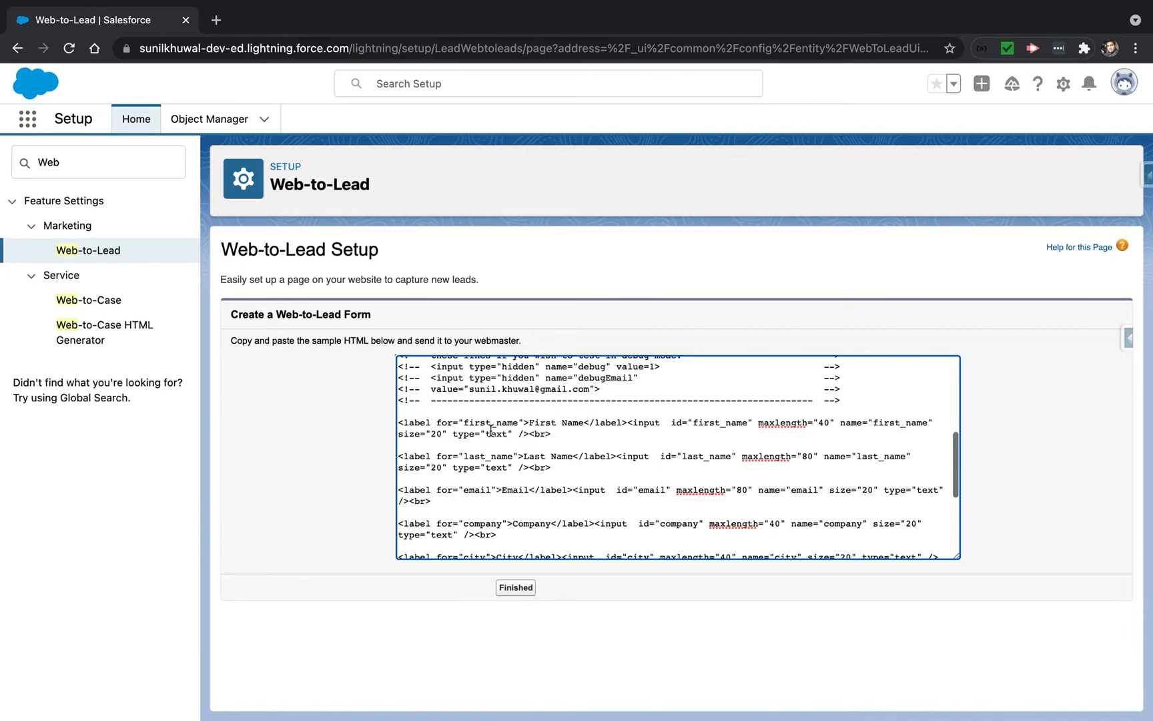
drag(567, 437, 398, 422)
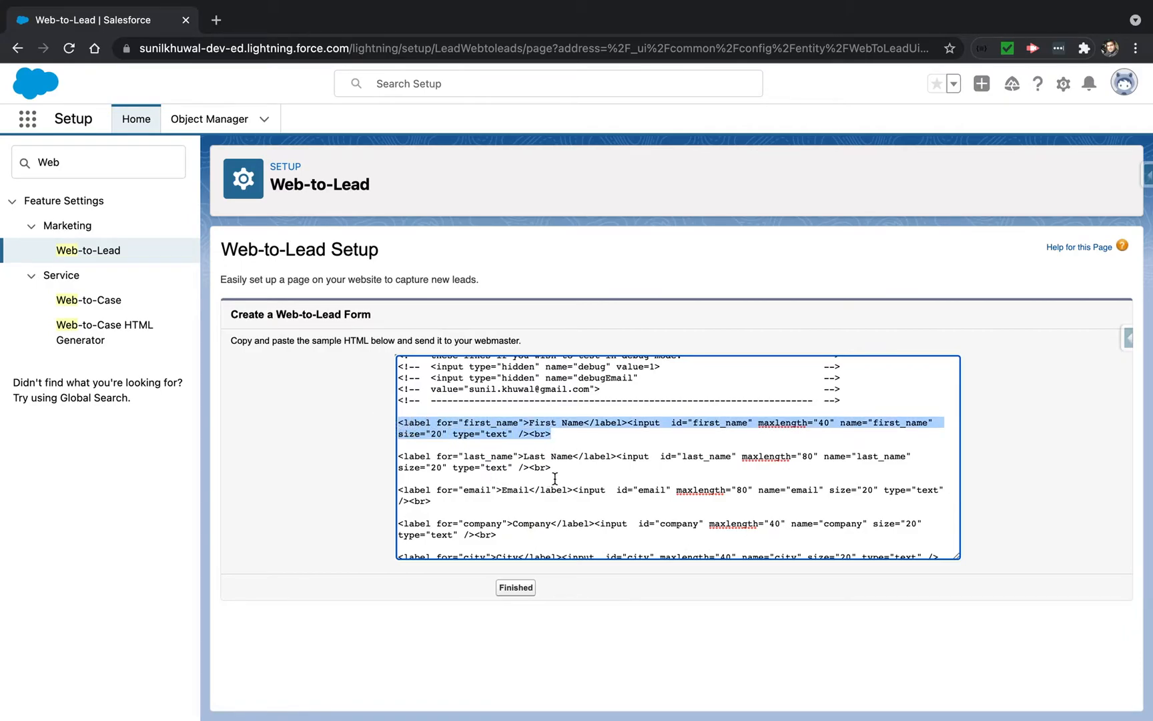
scroll(621, 483, down, 3)
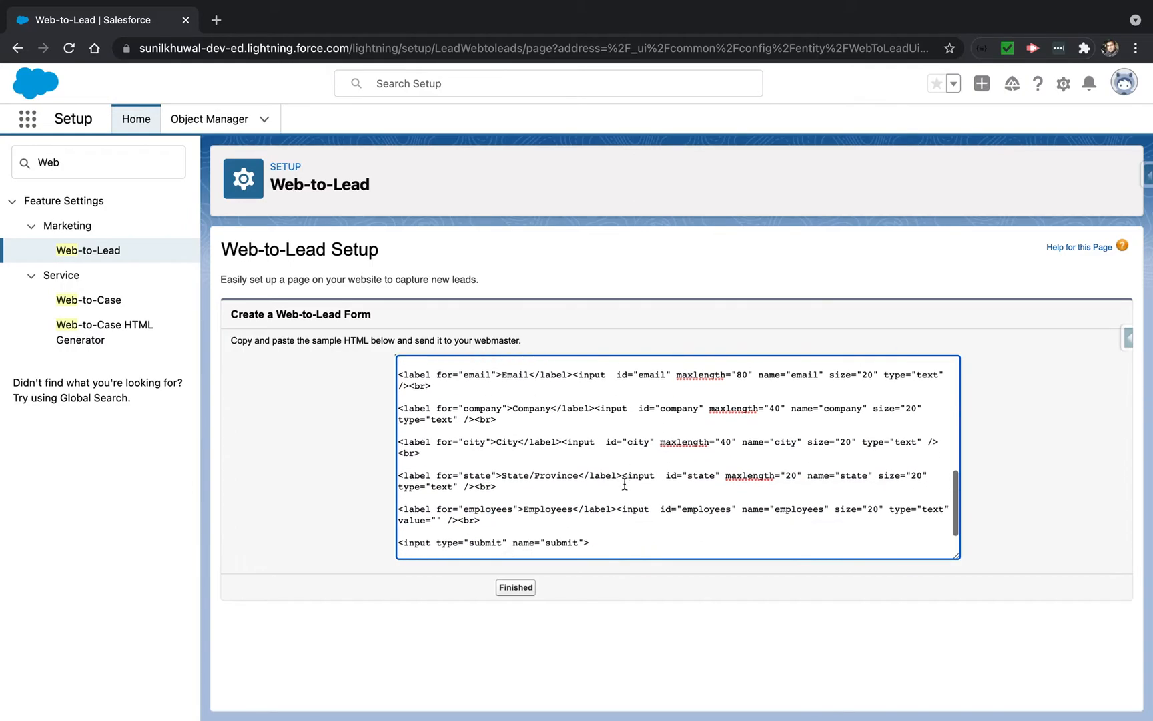
Finish the Web-to-Lead form wizard and switch to Visual Studio Code
click(516, 587)
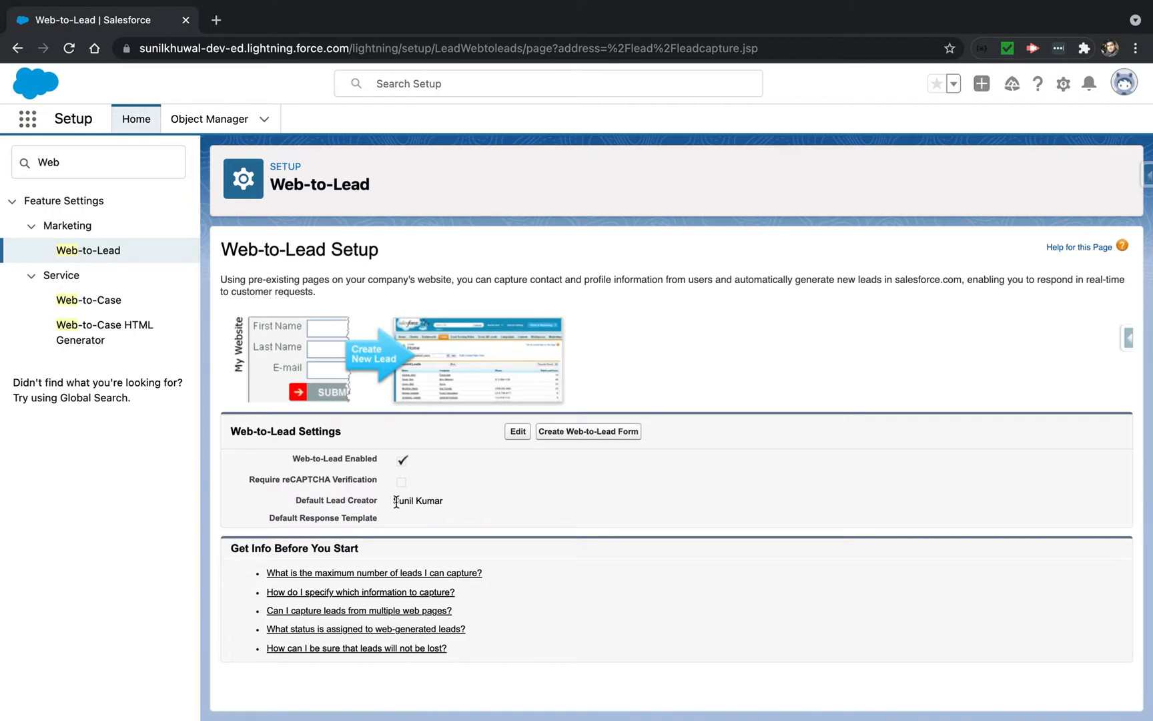
drag(396, 502, 452, 507)
key(ctrl+Right)
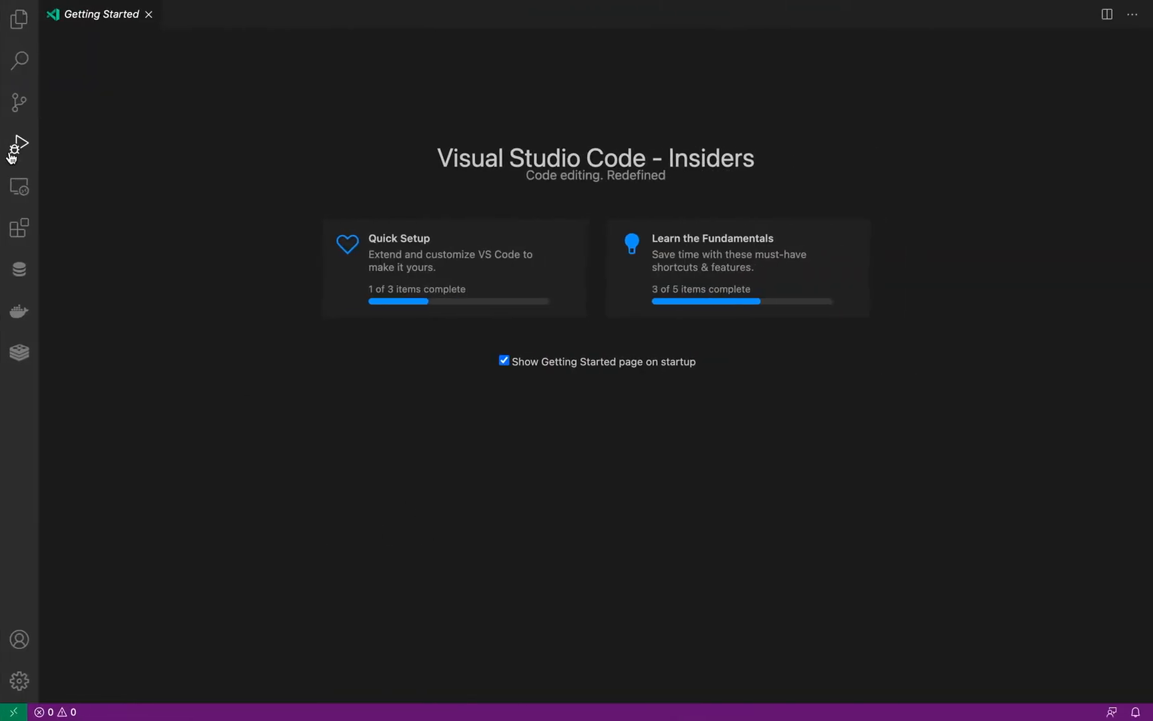
Create a new untitled file and paste the generated form HTML into it
mouse_move(47, 1)
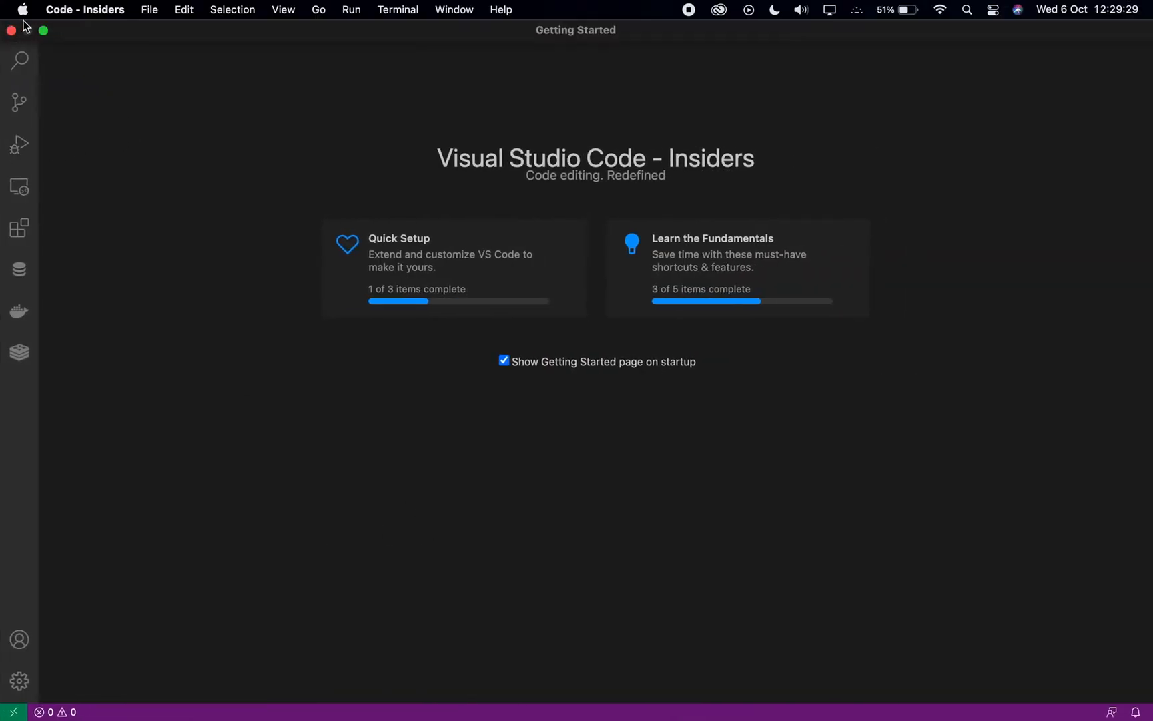
click(148, 9)
click(180, 33)
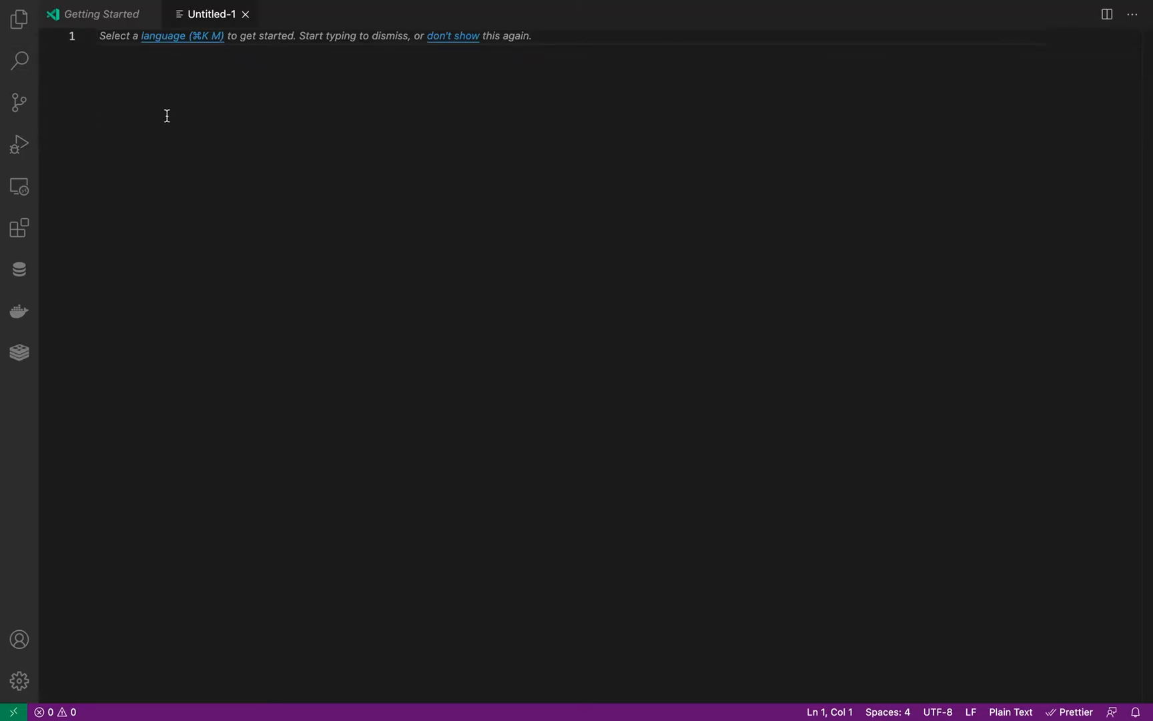
key(super+v)
Save the file as WebLeadForm.html in the home folder
key(super+s)
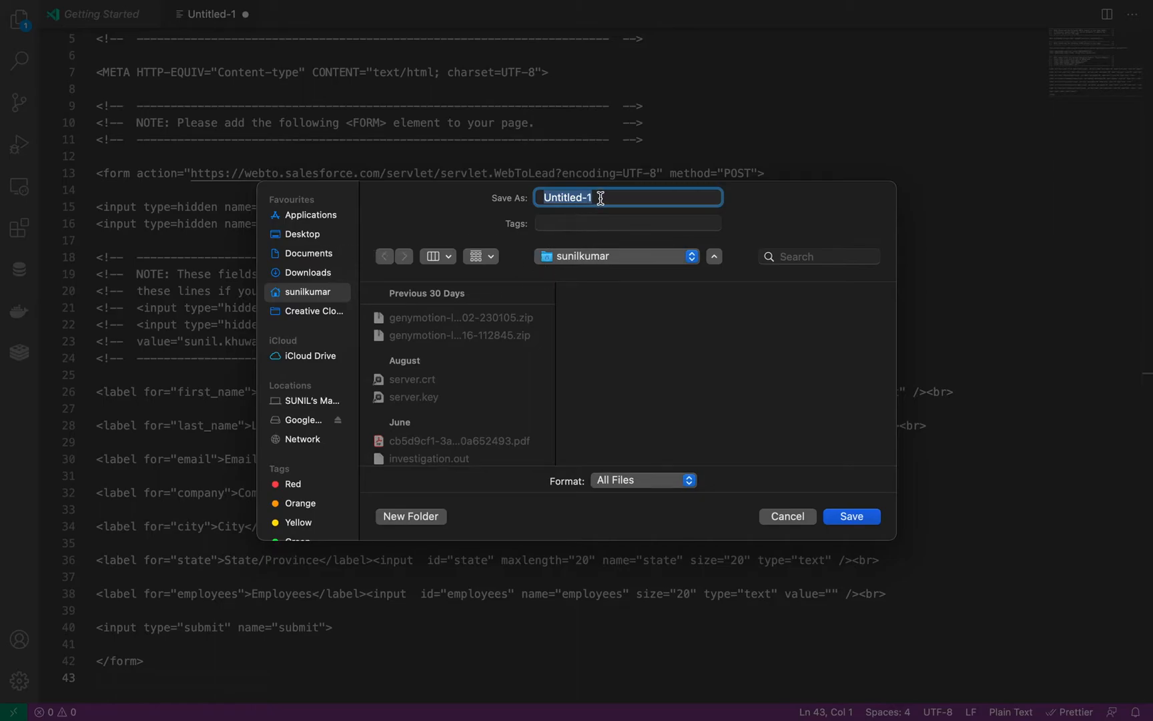
text(WebLeadForm.hmtl)
key(BackSpace)
key(BackSpace)
key(BackSpace)
text(tml)
click(857, 516)
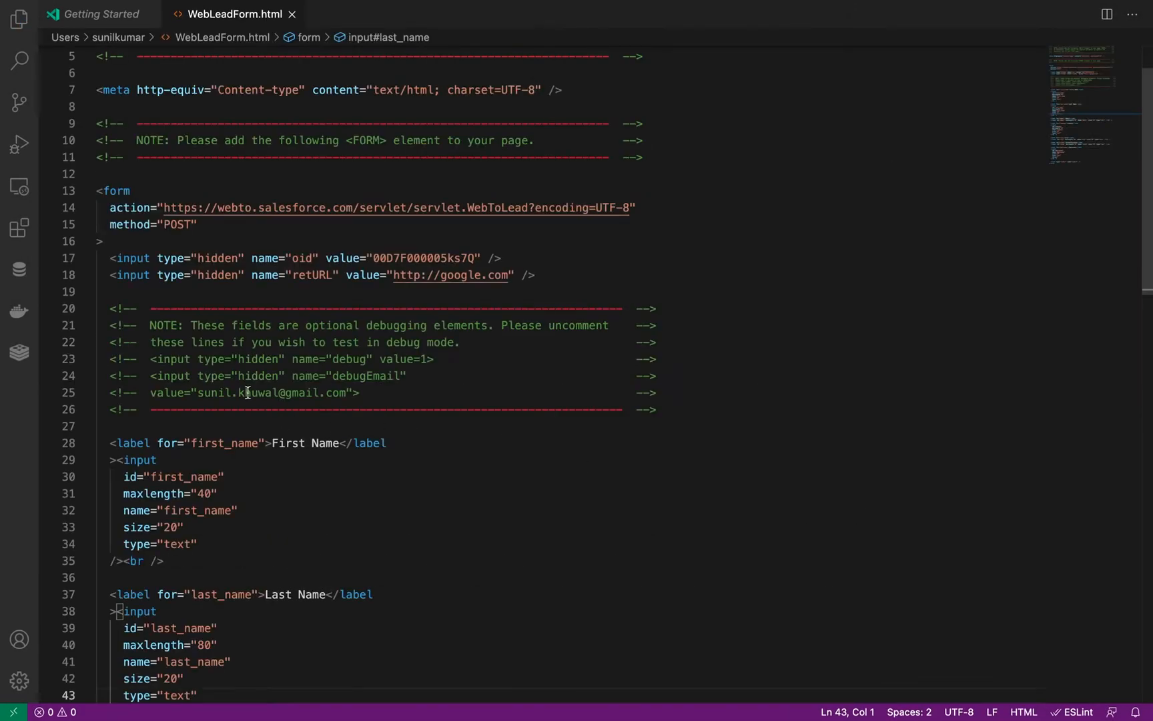
Reveal WebLeadForm.html in Finder from the open editors list
click(19, 28)
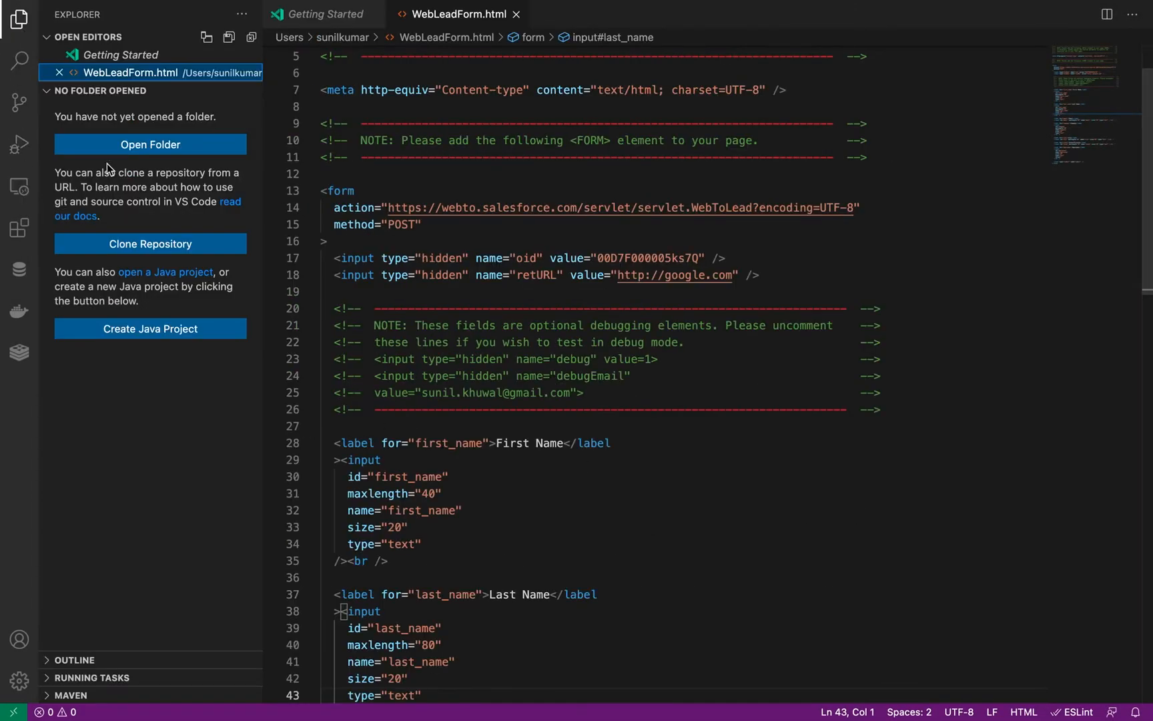
right_click(100, 76)
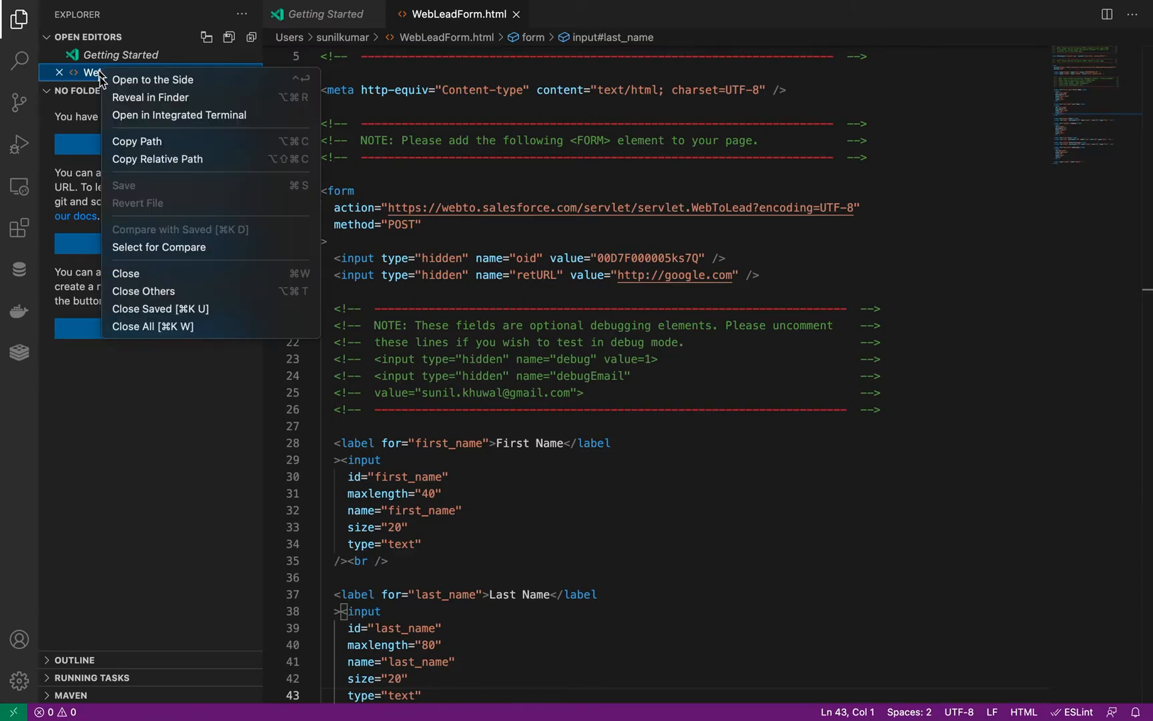
click(133, 98)
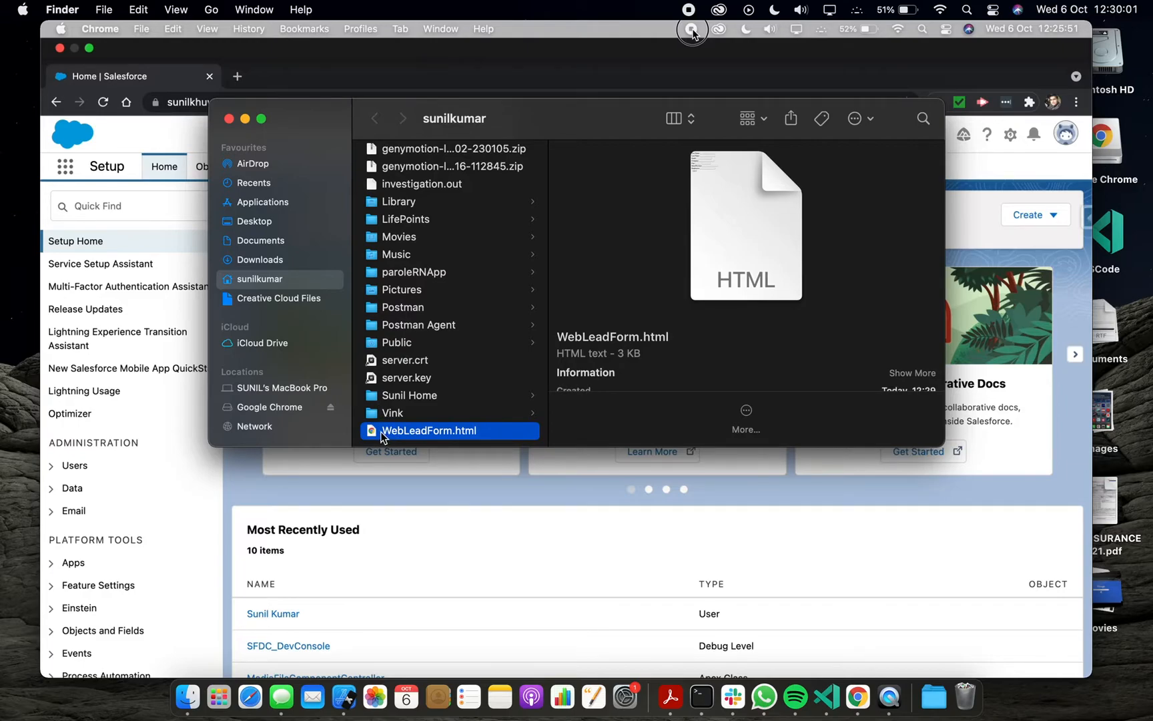
Open WebLeadForm.html with the default Google Chrome
right_click(383, 435)
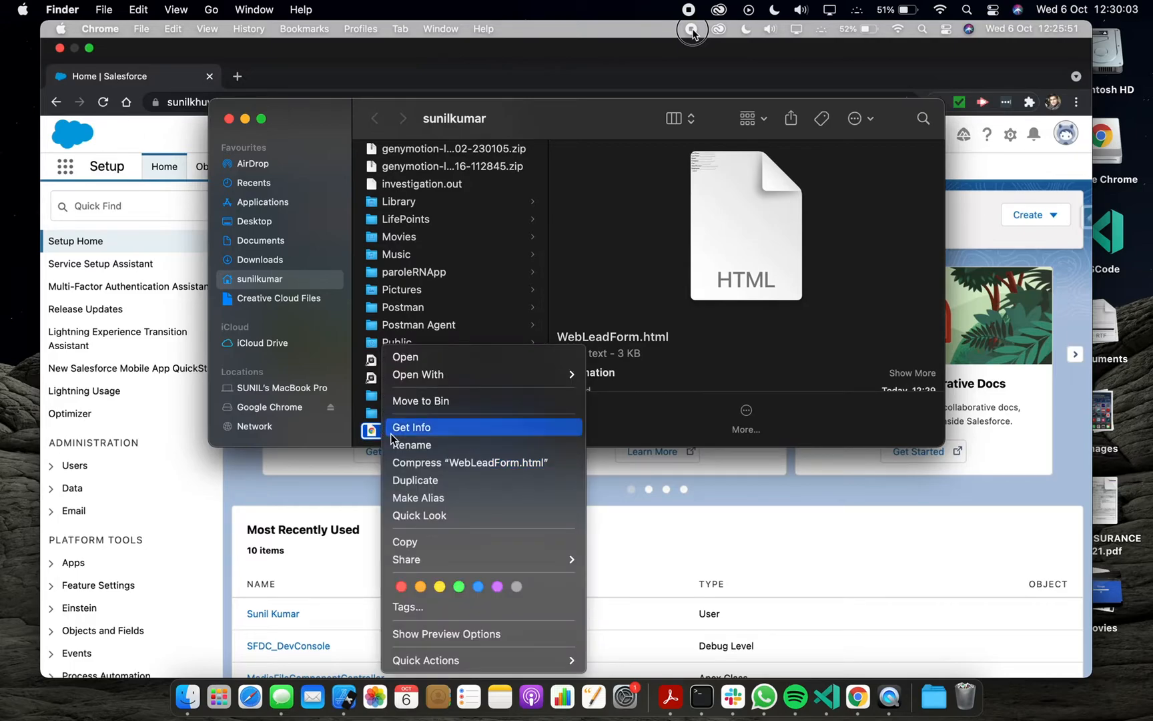
mouse_move(434, 373)
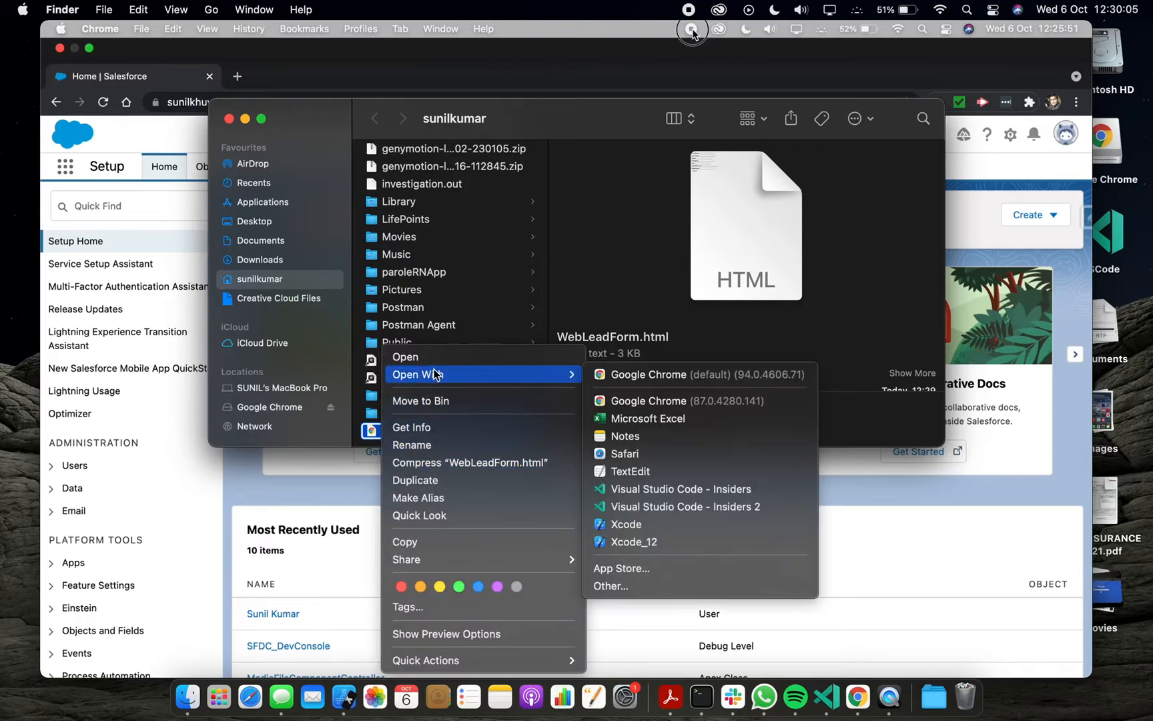
click(633, 383)
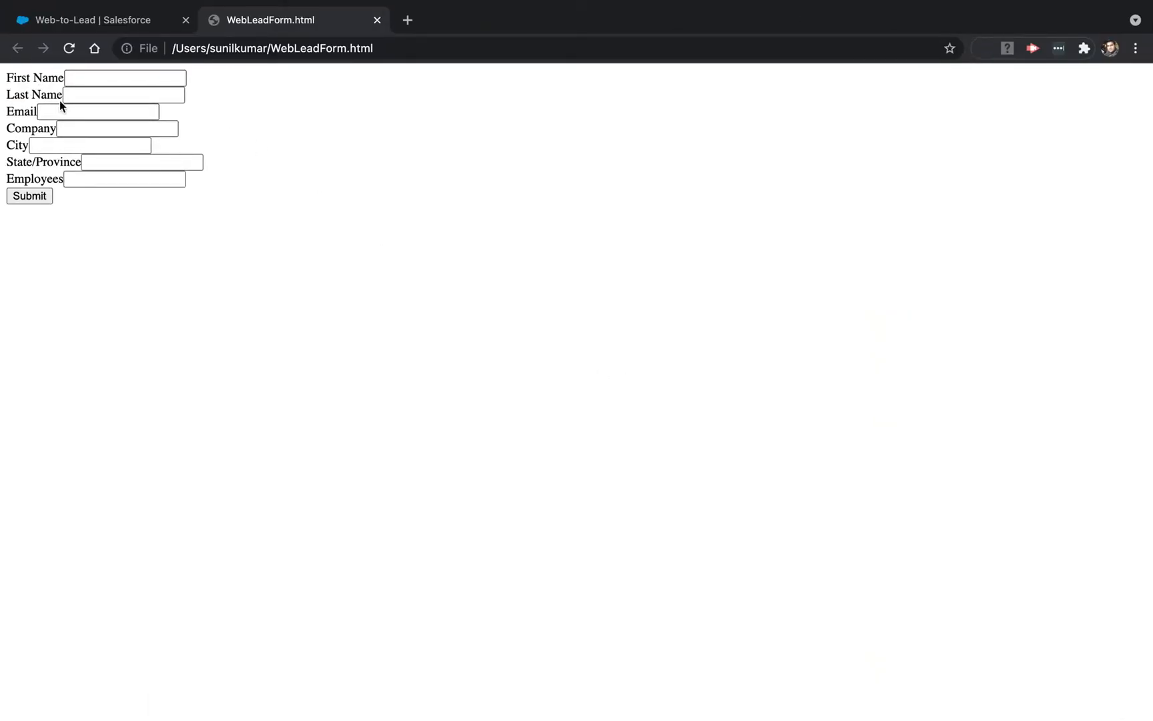
Fill in the form's First Name as Test Lead and Last Name as Test Lead Last Name
click(89, 79)
text(Test Lead)
key(Tab)
text(Test )
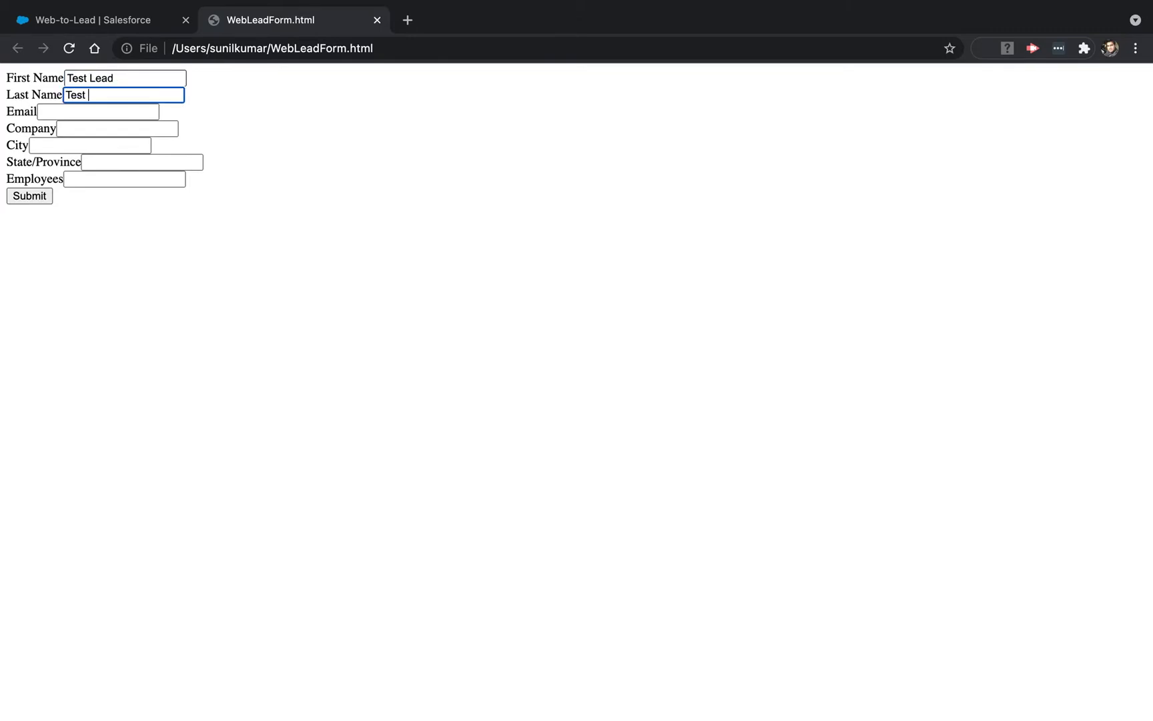
text(Lead Last Name)
key(Tab)
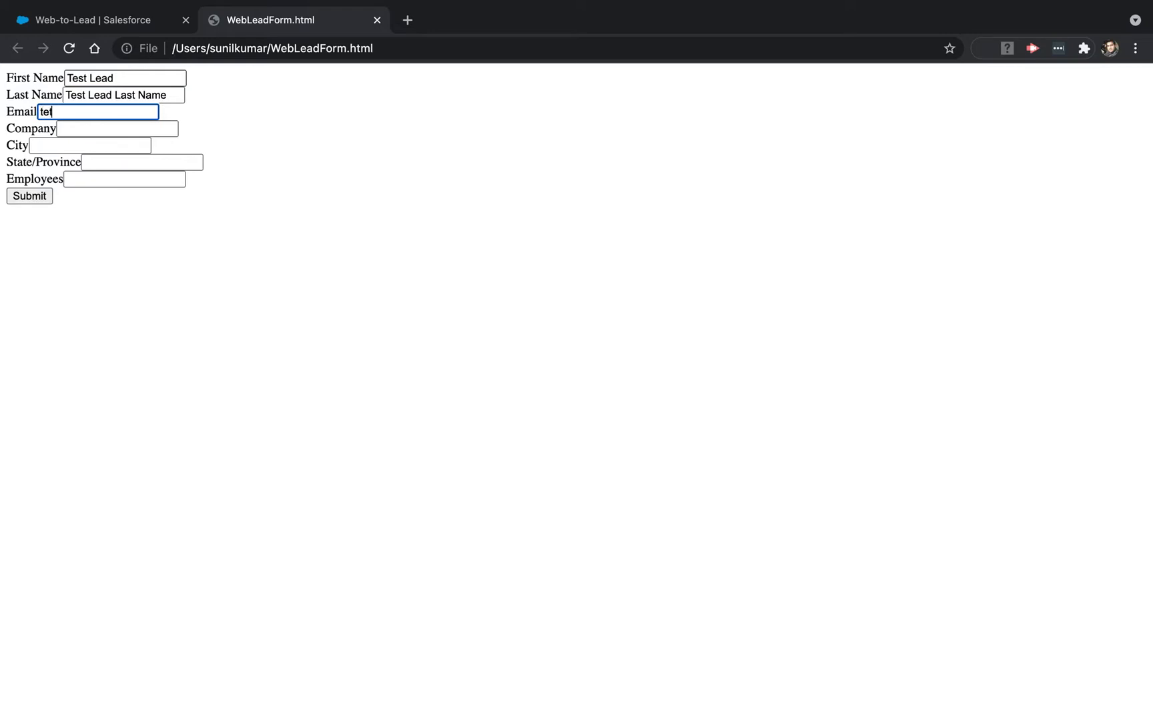
Enter a test e-mail address in the form's Email field
key(Tab)
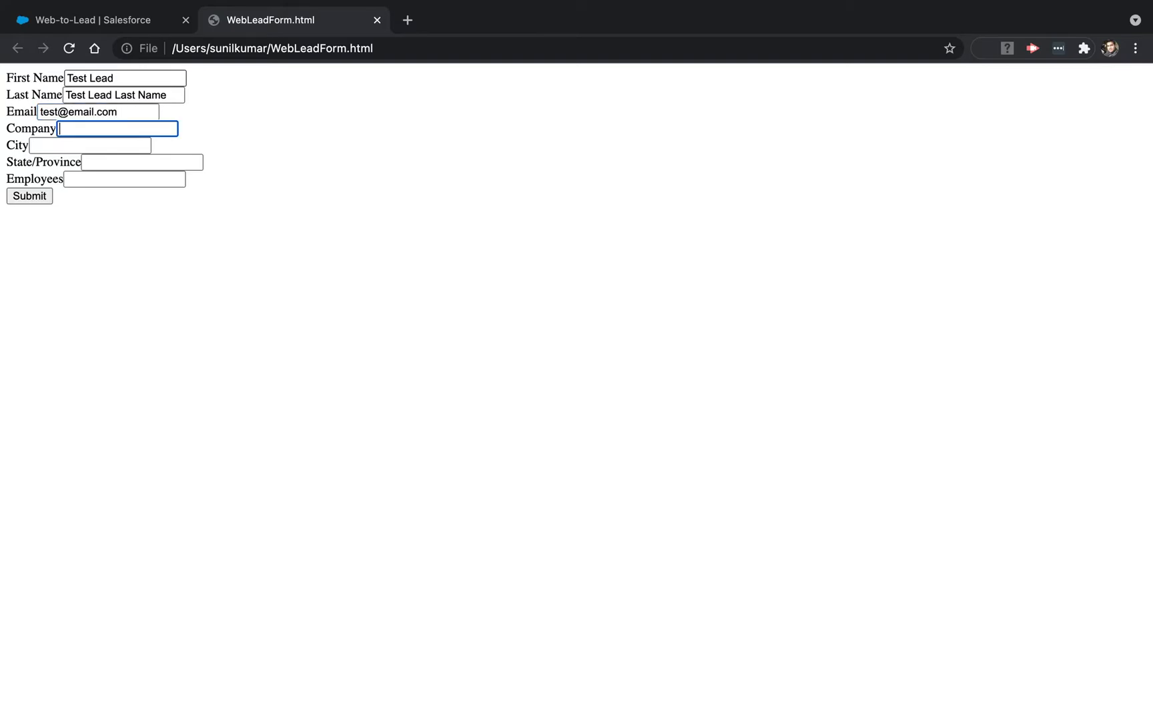
Enter TestCompany as the company and TestCity as the city
text(TestCompany)
key(Tab)
text(Test)
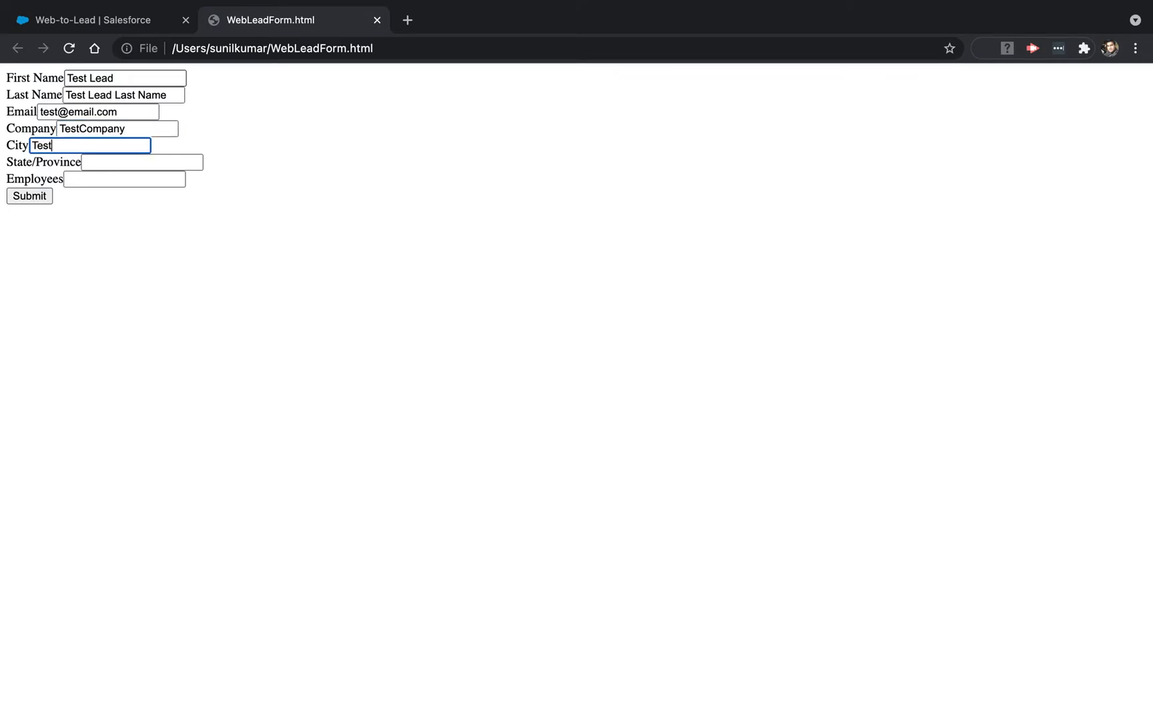
text(City)
key(Tab)
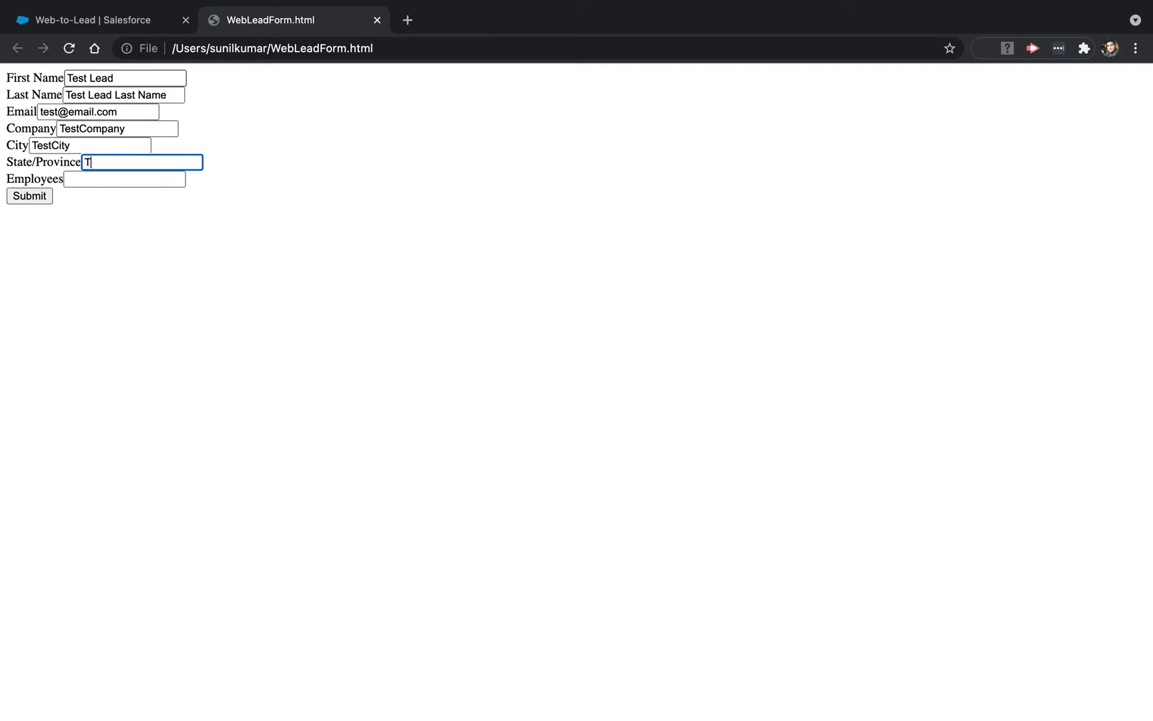
Complete the form with Test State as the state and 200 employees, and submit it
text(est Stat)
key(Tab)
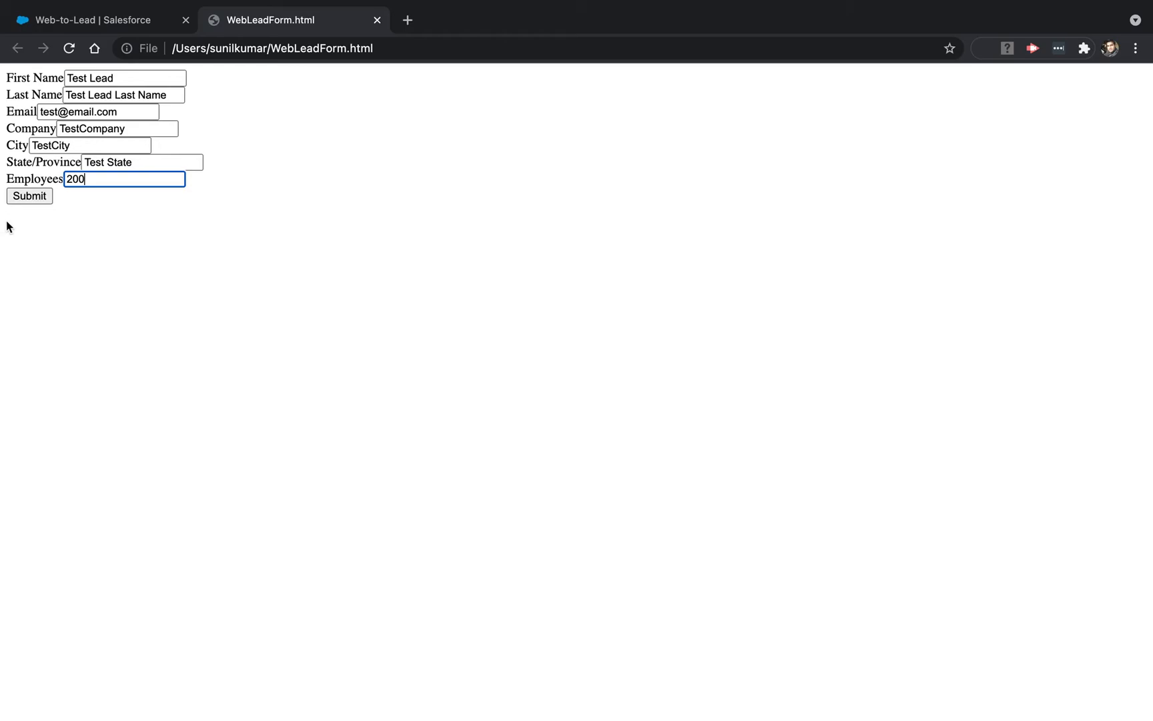
click(28, 198)
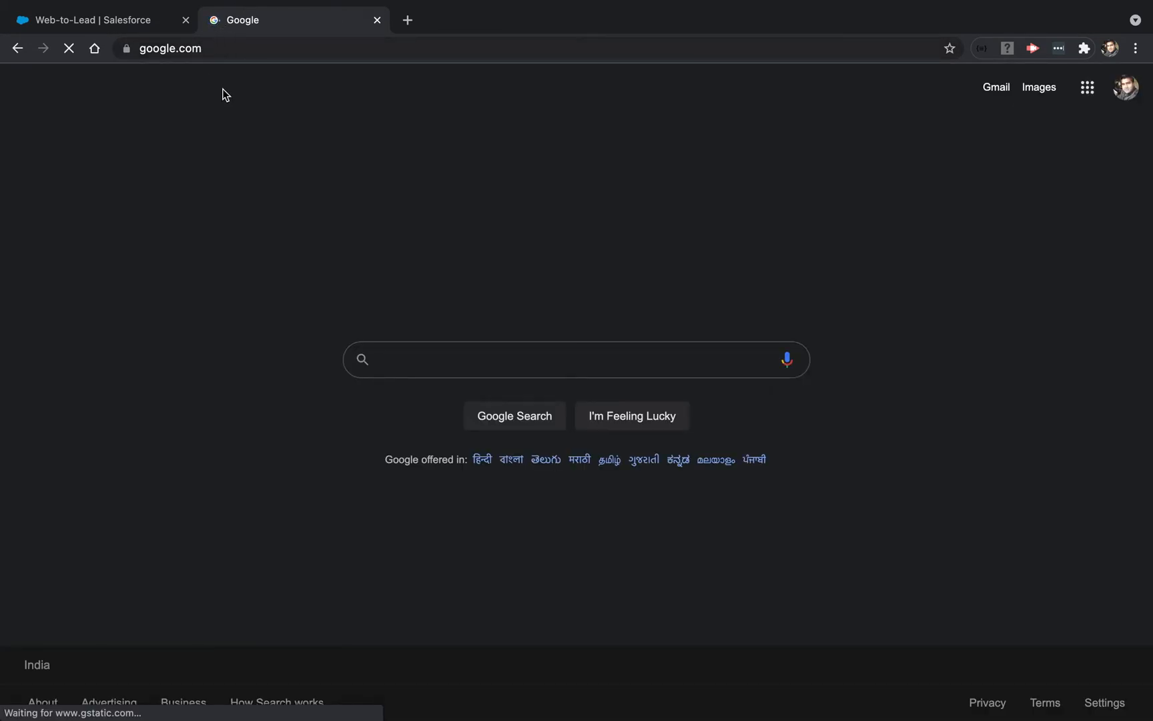
Return to the Salesforce tab and open the Sales app through the app launcher
click(111, 25)
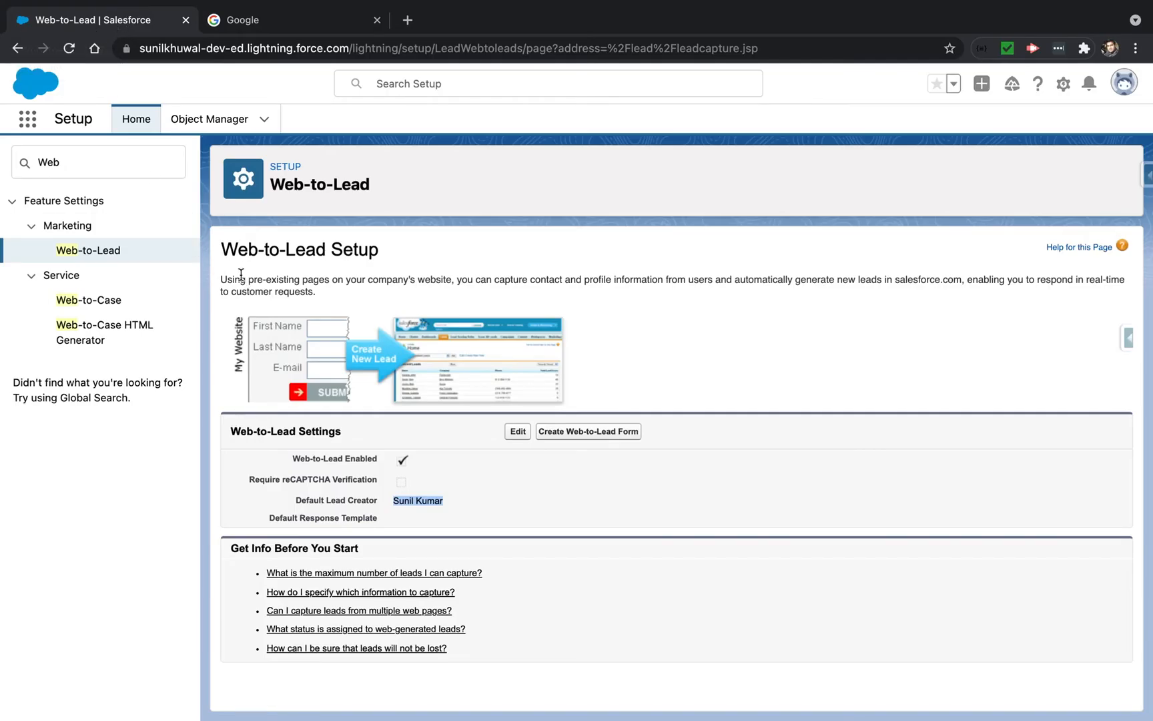
click(28, 122)
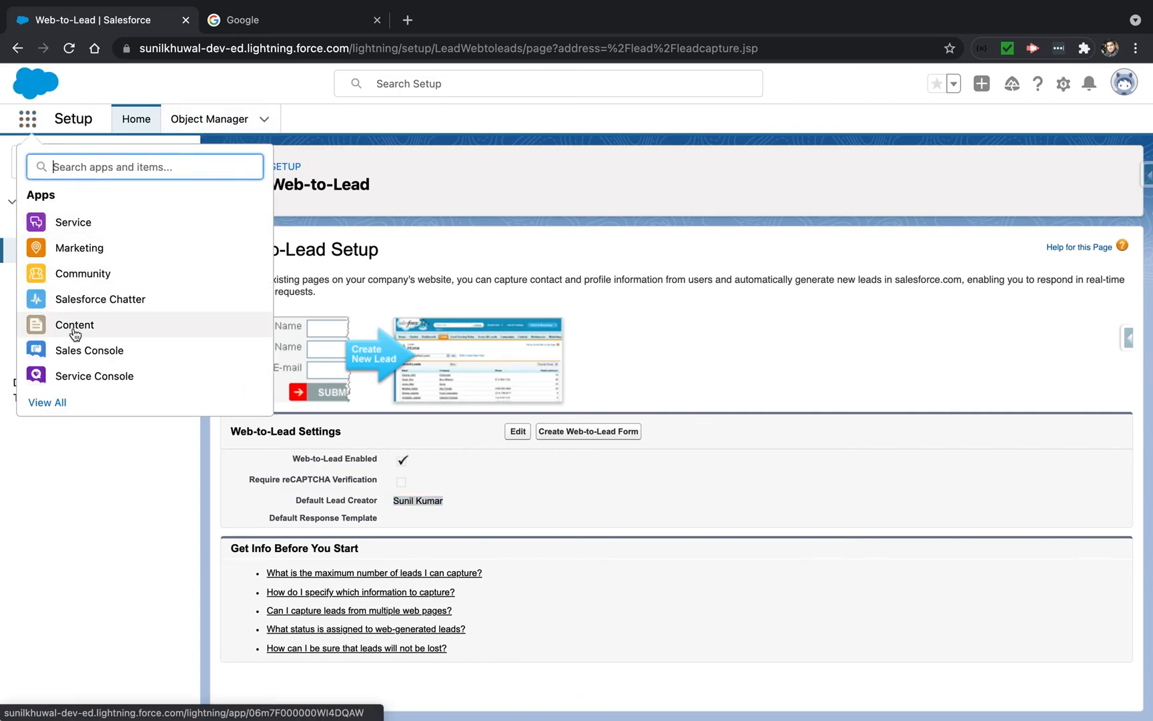
text(sales)
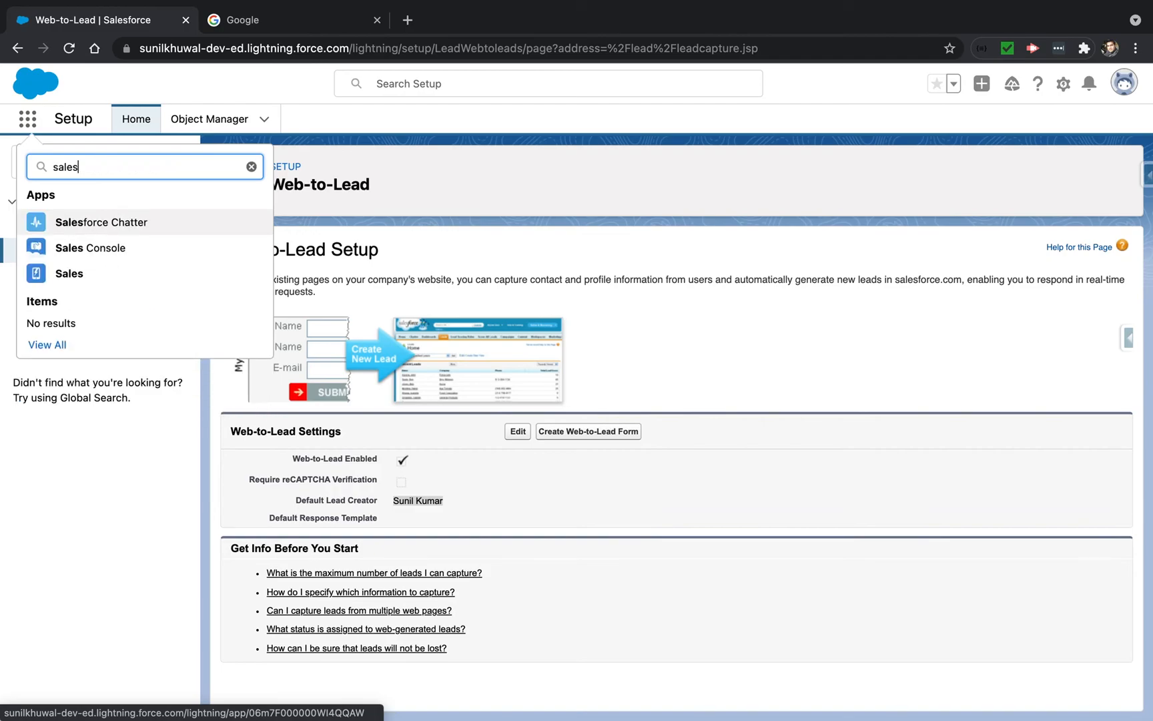
click(73, 274)
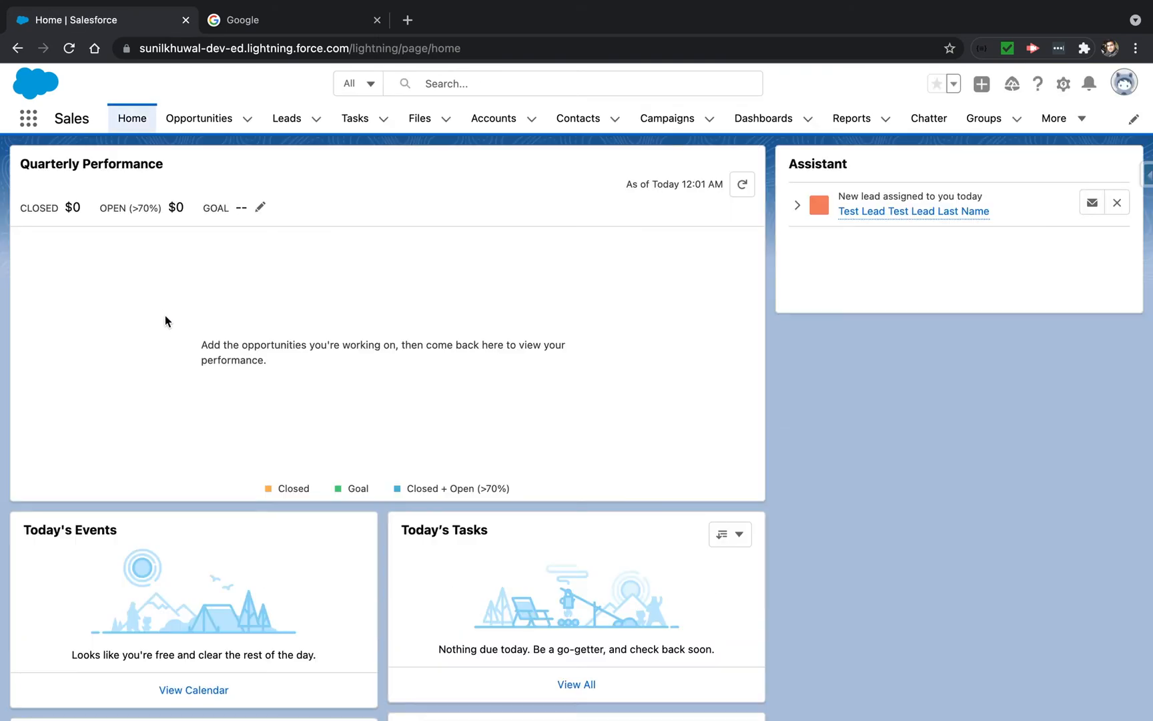
Show the All Open Leads list view and open the Test Lead Test Lead Last Name record
click(287, 121)
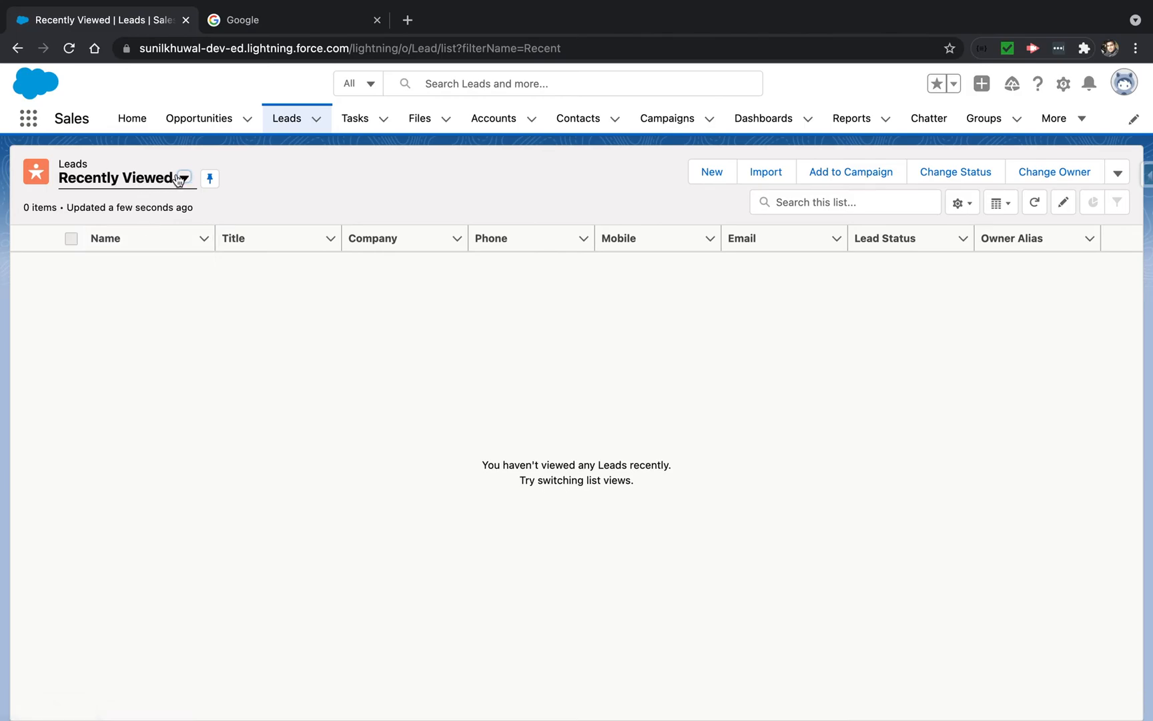
click(131, 187)
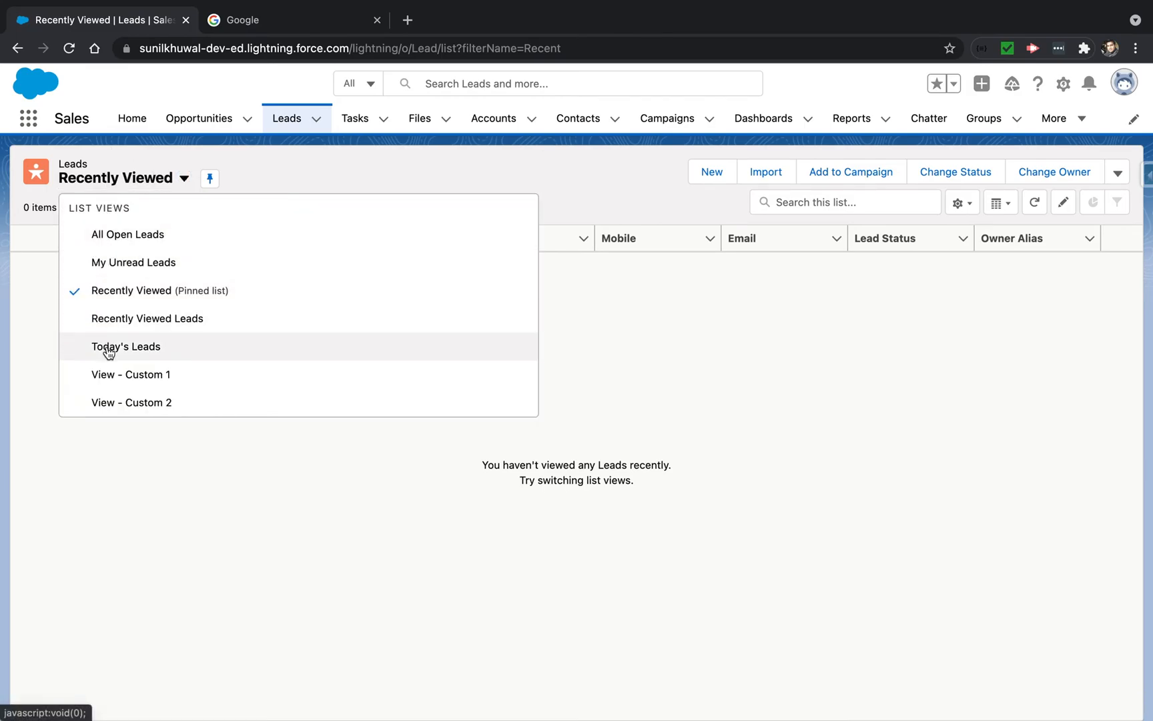
click(105, 237)
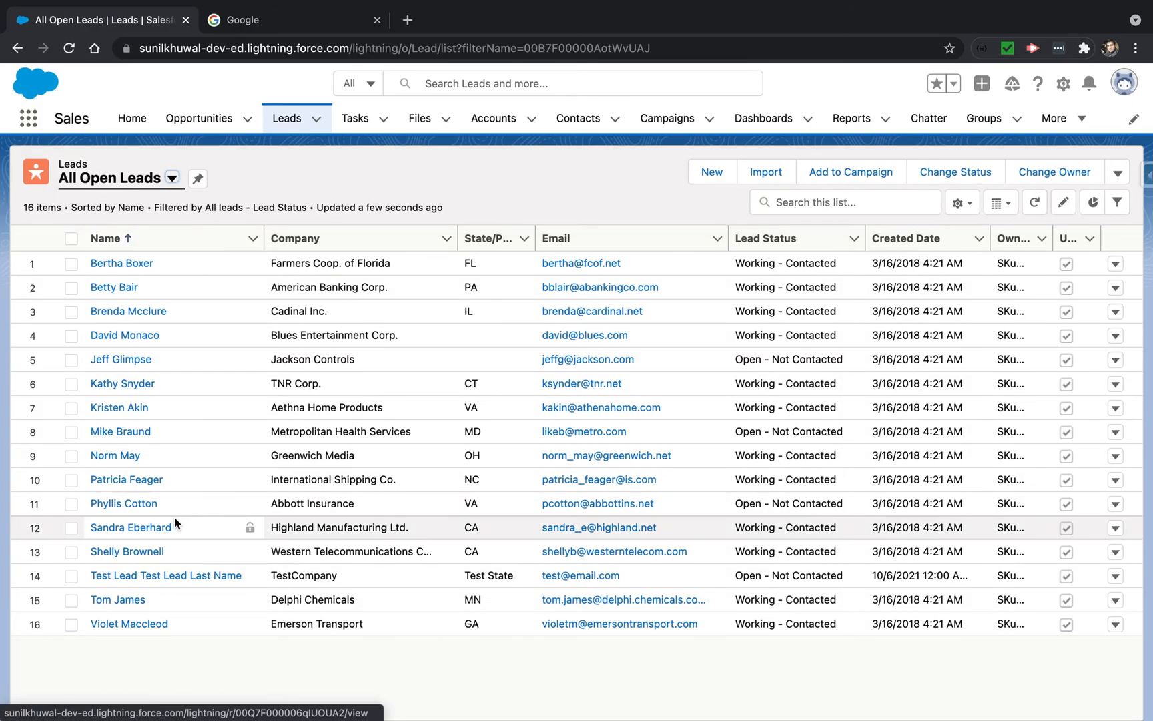
scroll(175, 524, down, 1)
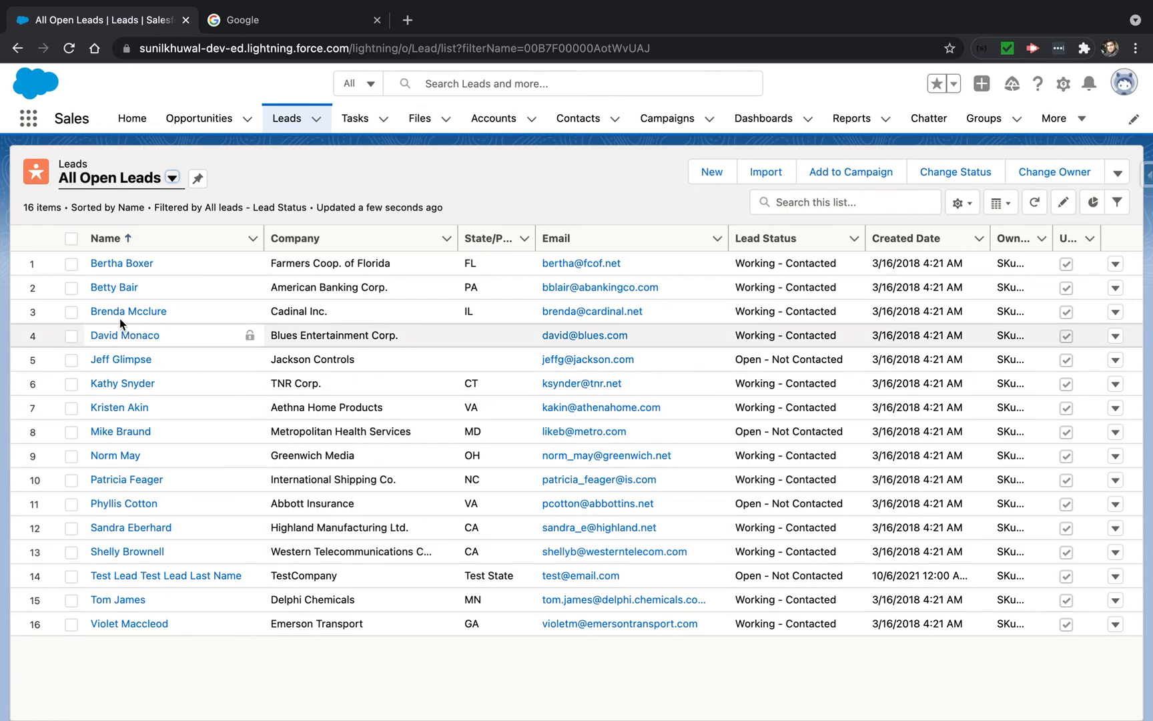
click(161, 578)
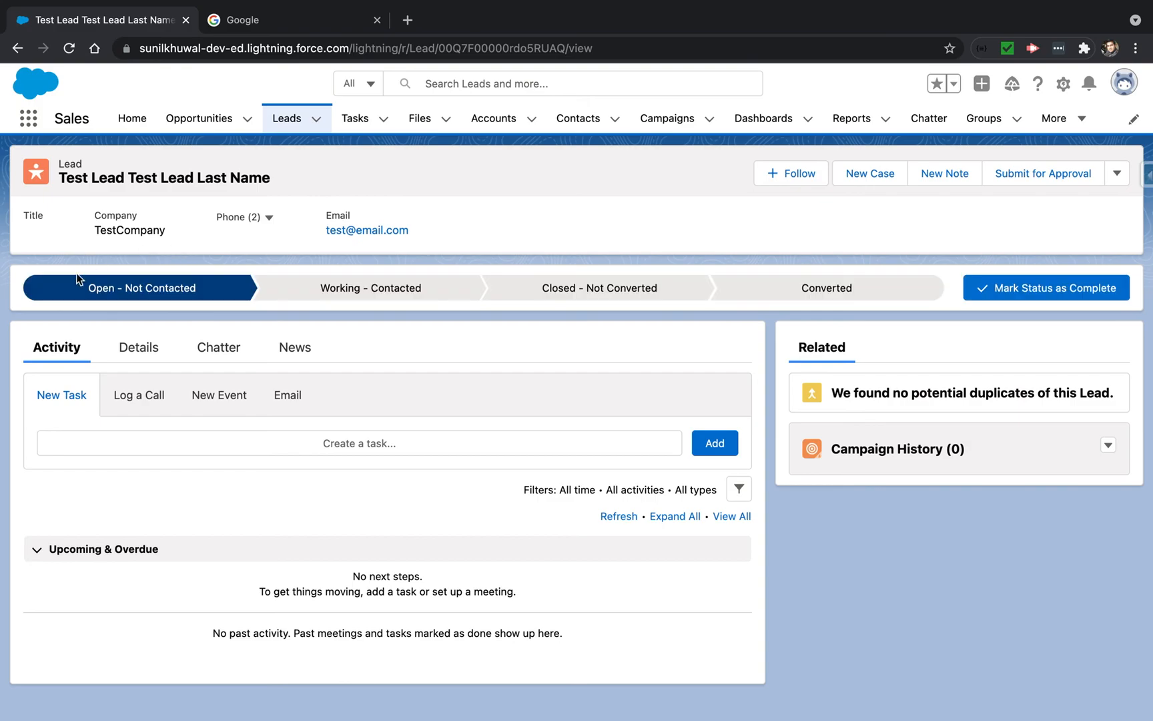
Review the submitted lead's details, including company, e-mail, employees and address
click(134, 357)
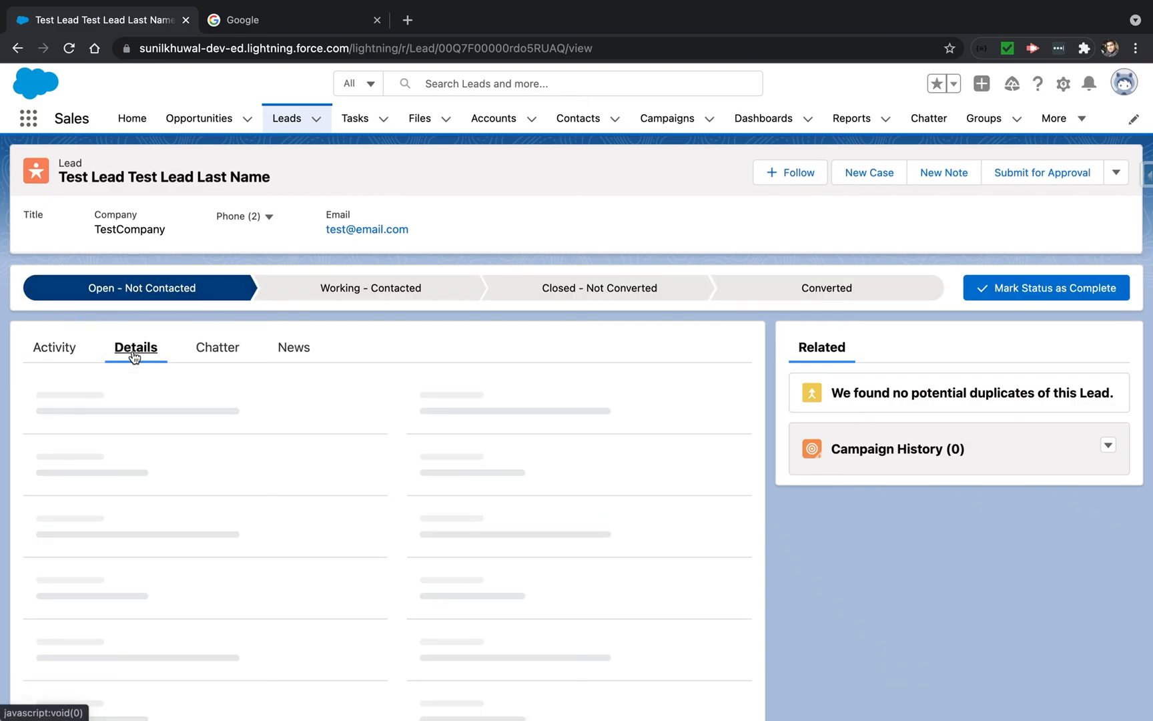
mouse_move(114, 415)
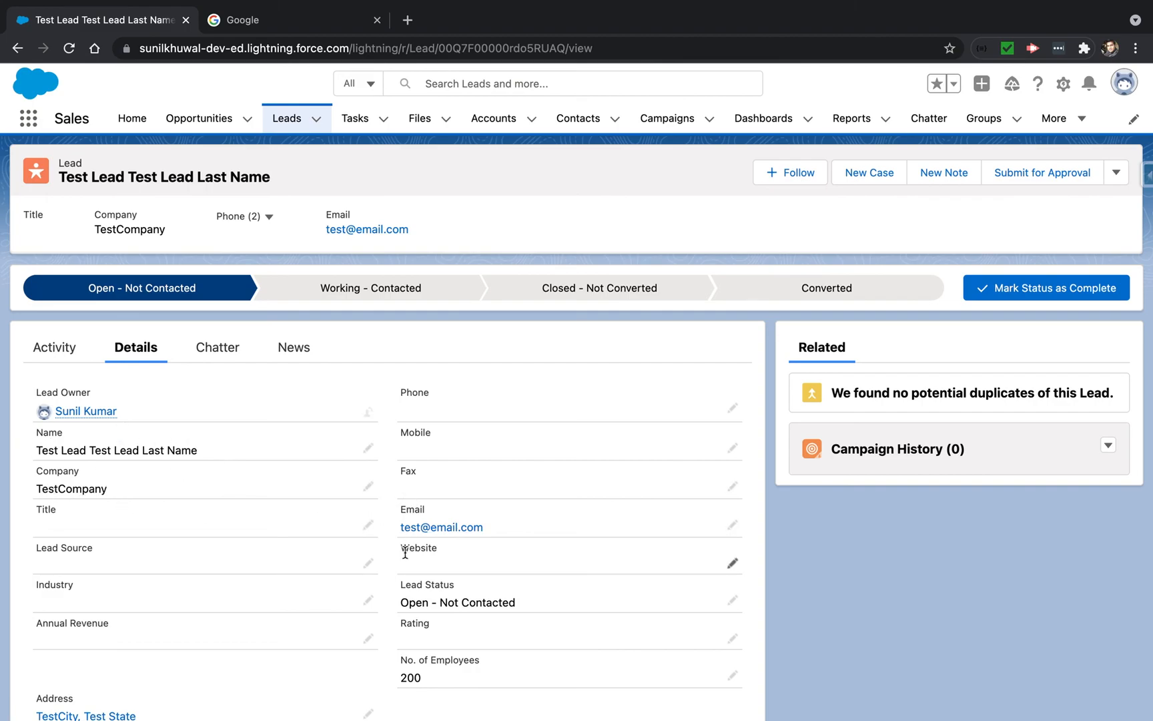
scroll(404, 548, down, 2)
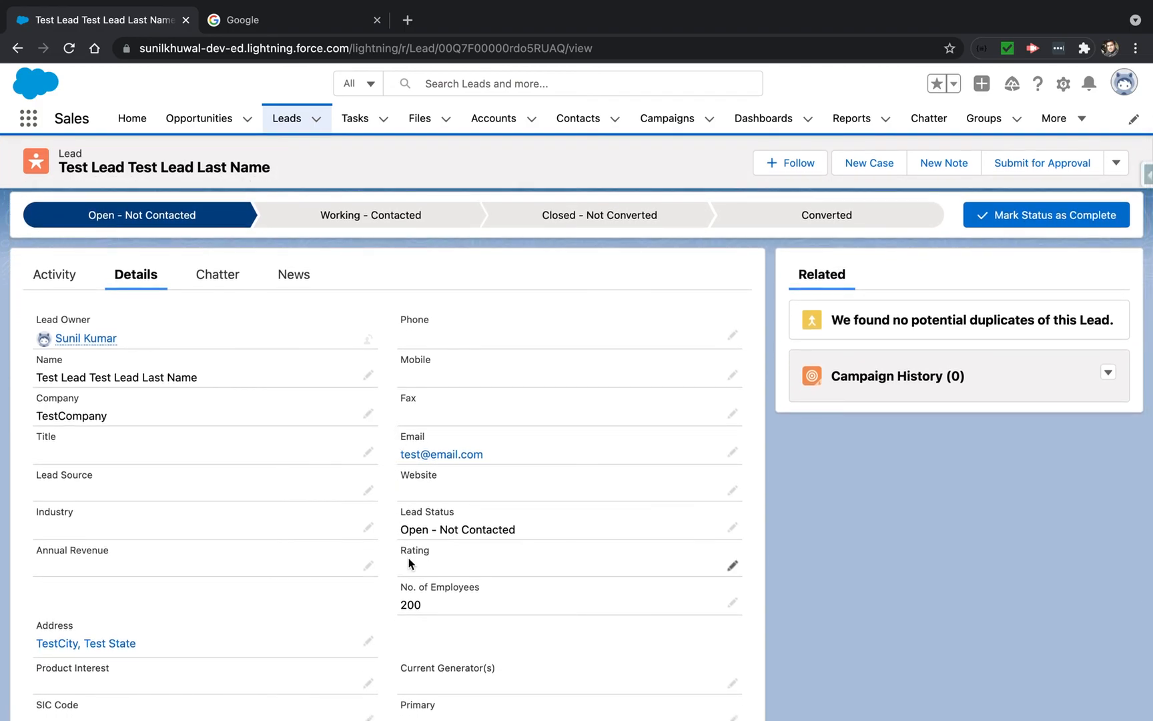
scroll(409, 563, down, 3)
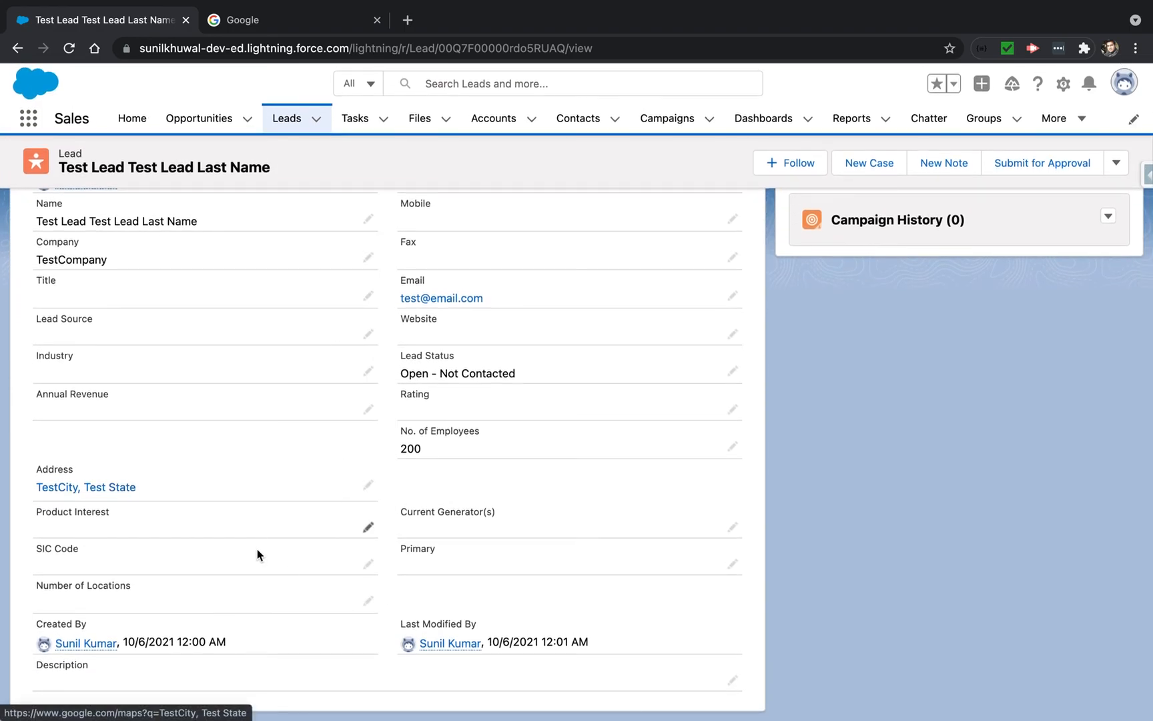